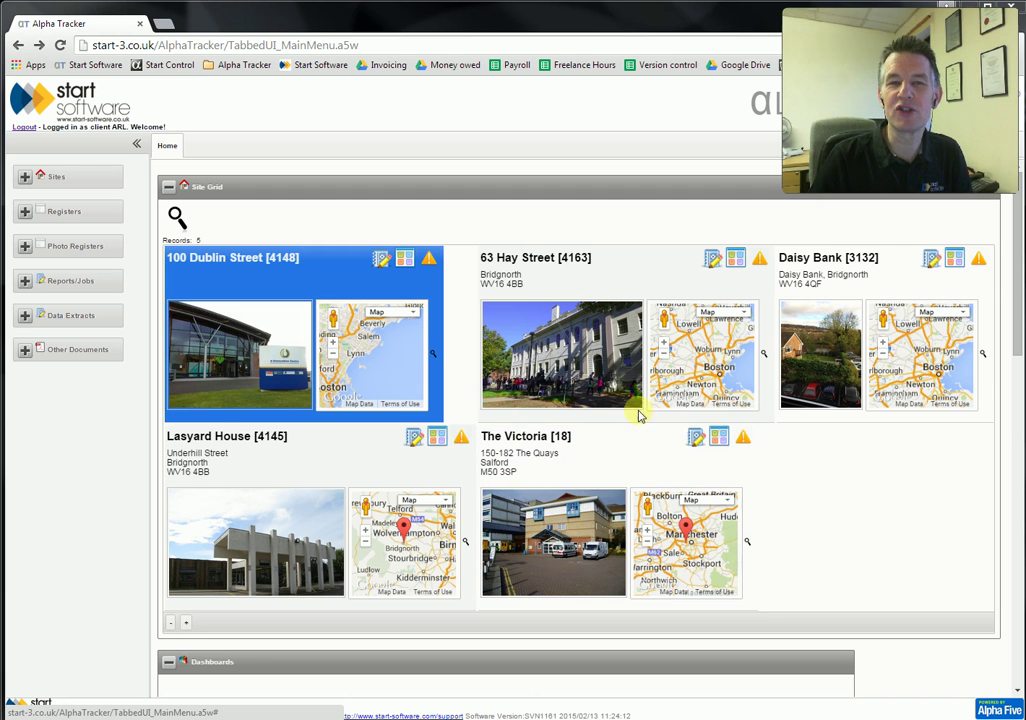
- Scroll down past the Dashboards and Report List and collapse the Site Map panel
left_click(924, 158)
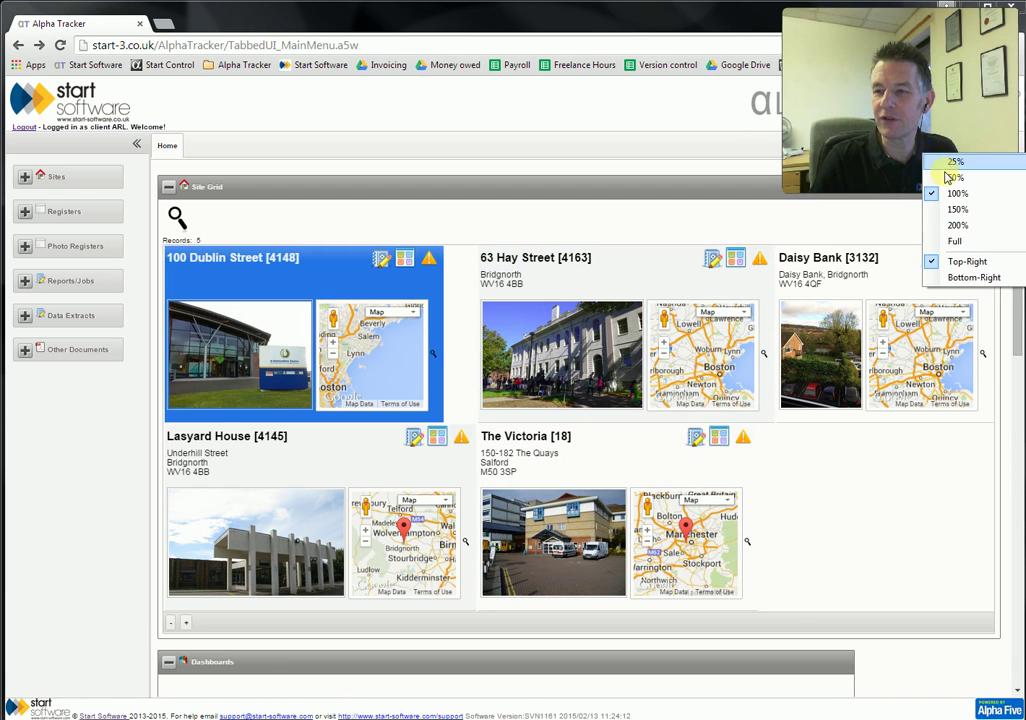
left_click(952, 161)
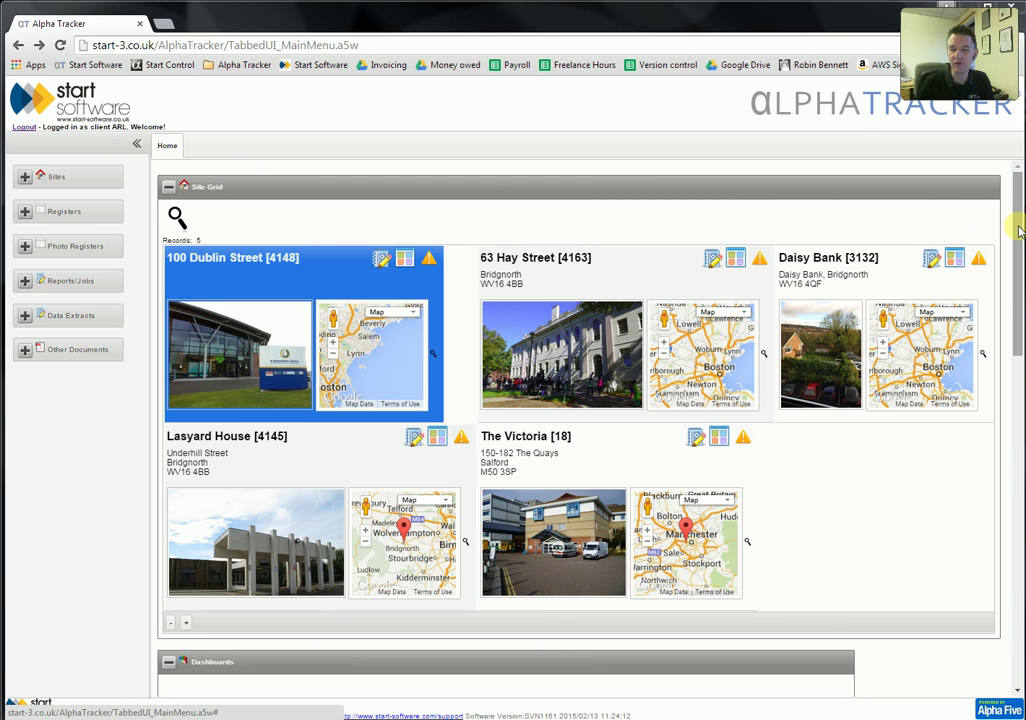
left_click_drag(1018, 230, 1003, 382)
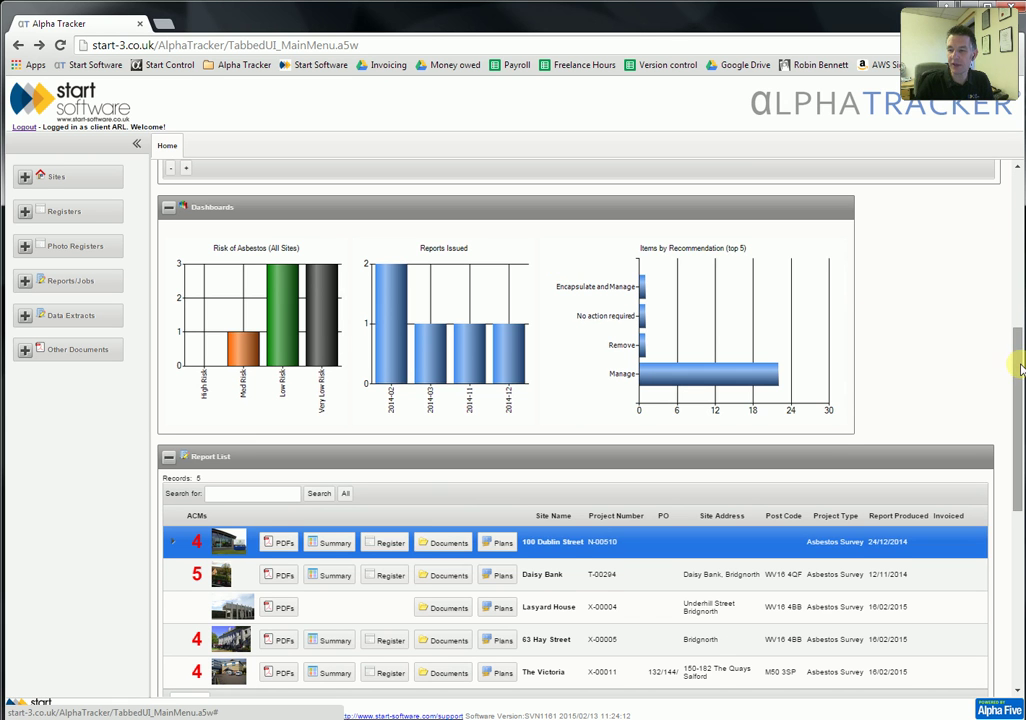
left_click_drag(1017, 365, 941, 461)
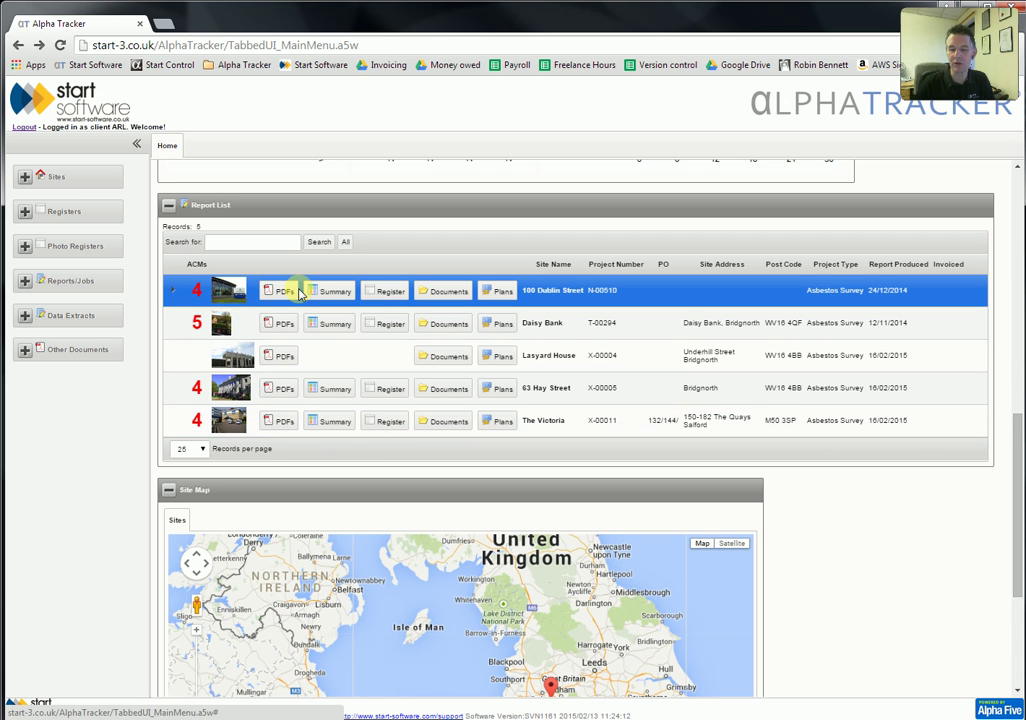
left_click_drag(1016, 476, 1017, 575)
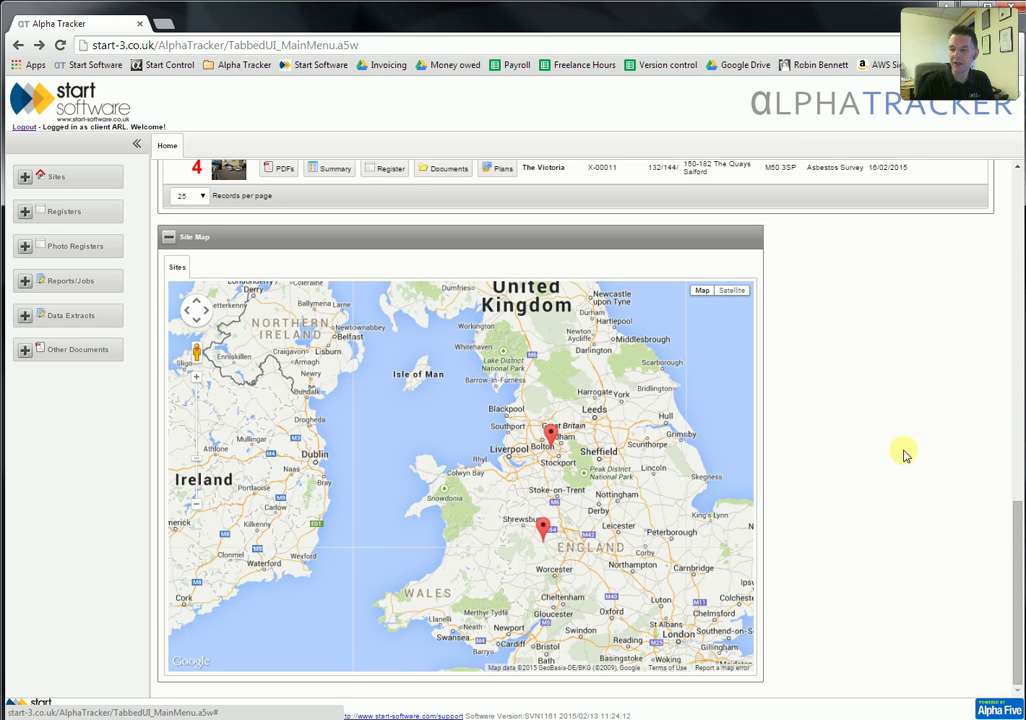
left_click(160, 236)
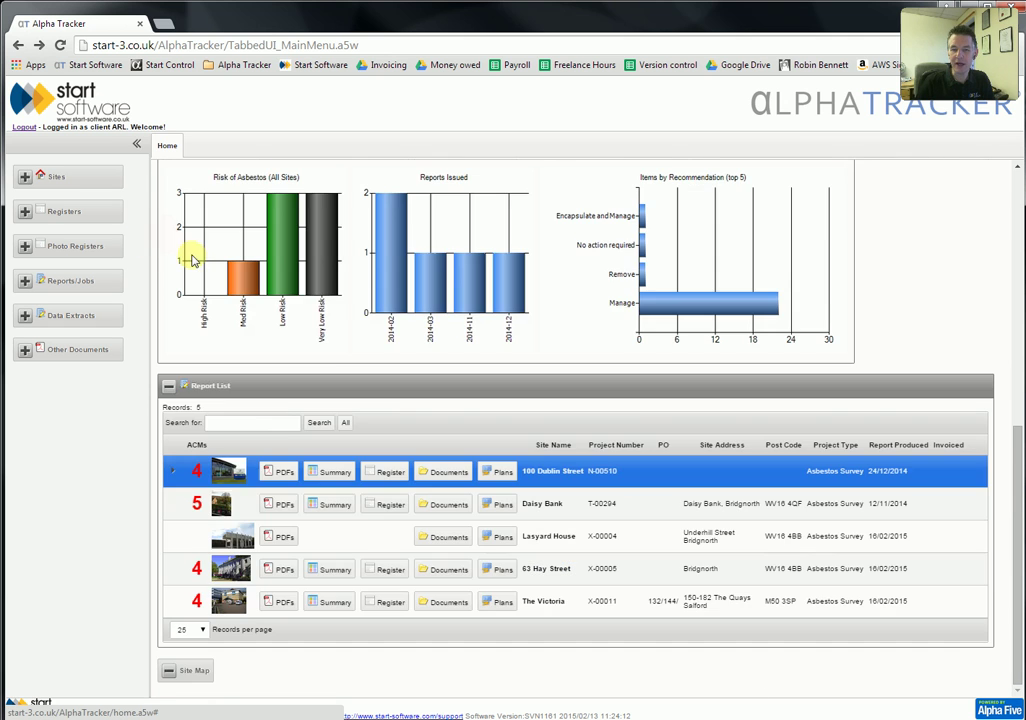
- Collapse the Report List, Dashboards and Site Grid panels on the Home page
left_click(169, 384)
left_click(170, 388)
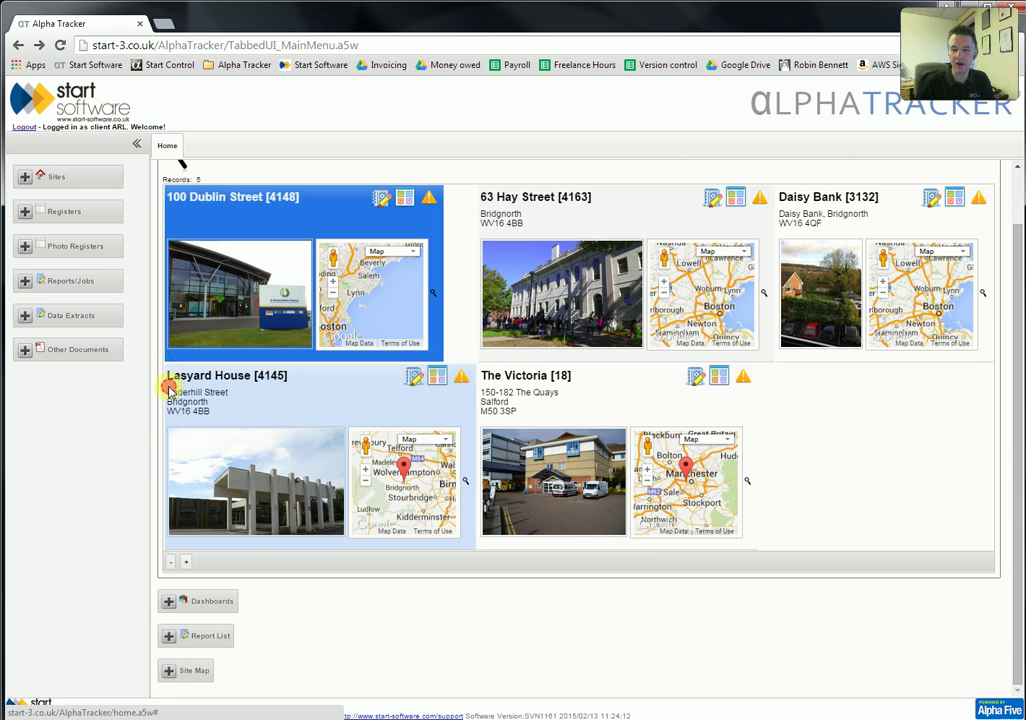
scroll(172, 201, "up", 1)
left_click(168, 188)
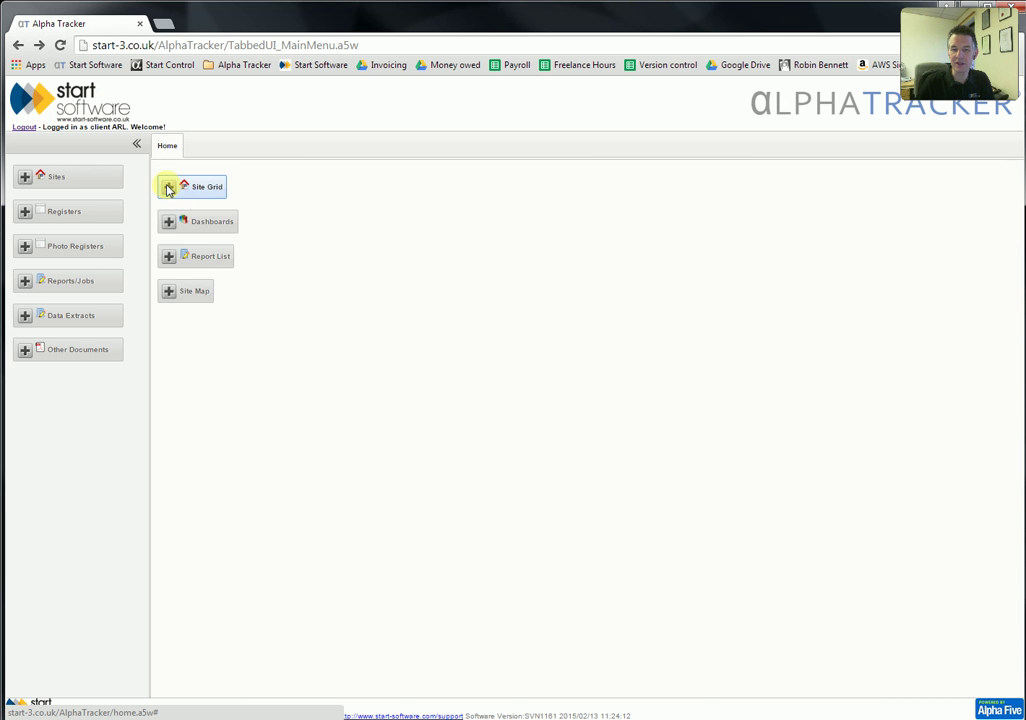
- Expand and re-collapse the Dashboards and Report List panels, then expand the Site Grid
left_click(169, 221)
left_click(168, 471)
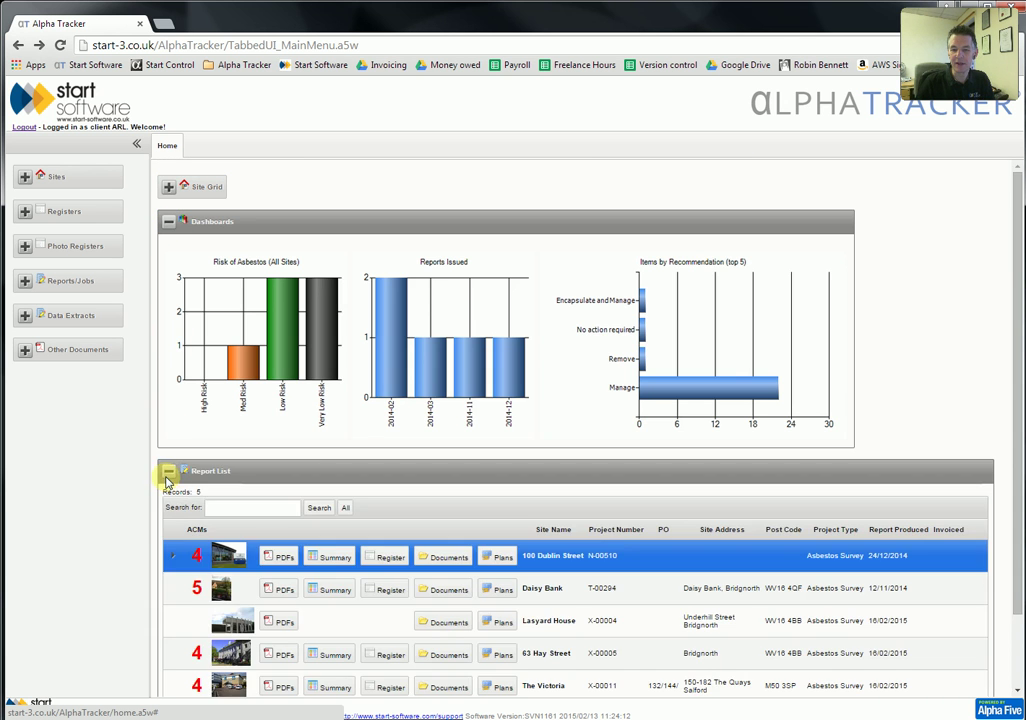
left_click(168, 471)
left_click(169, 221)
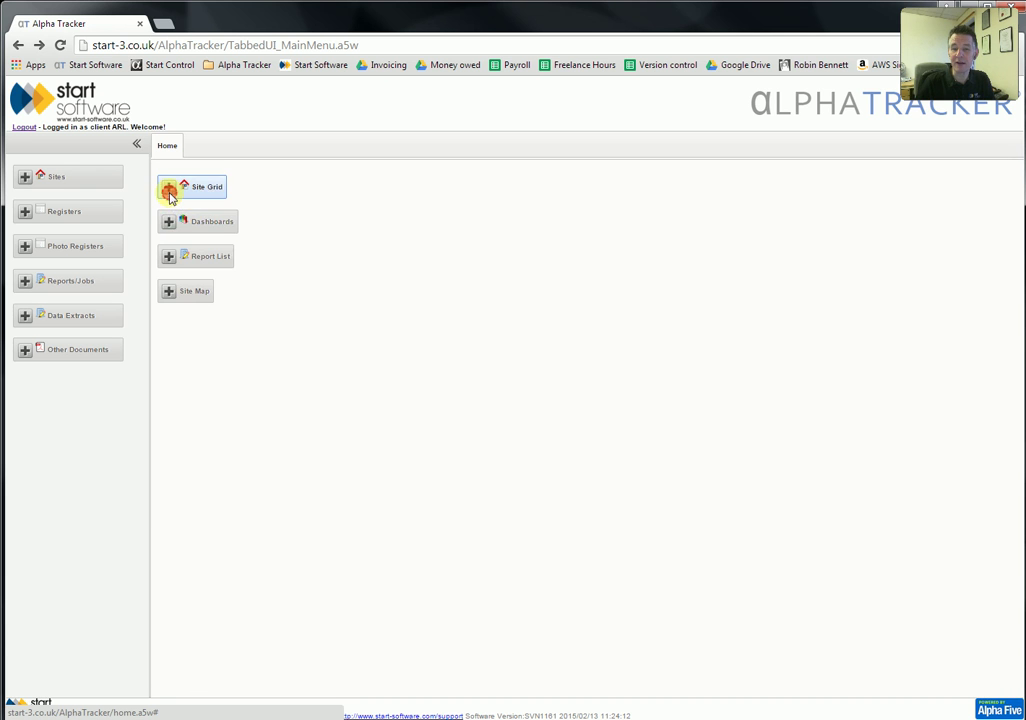
left_click(168, 187)
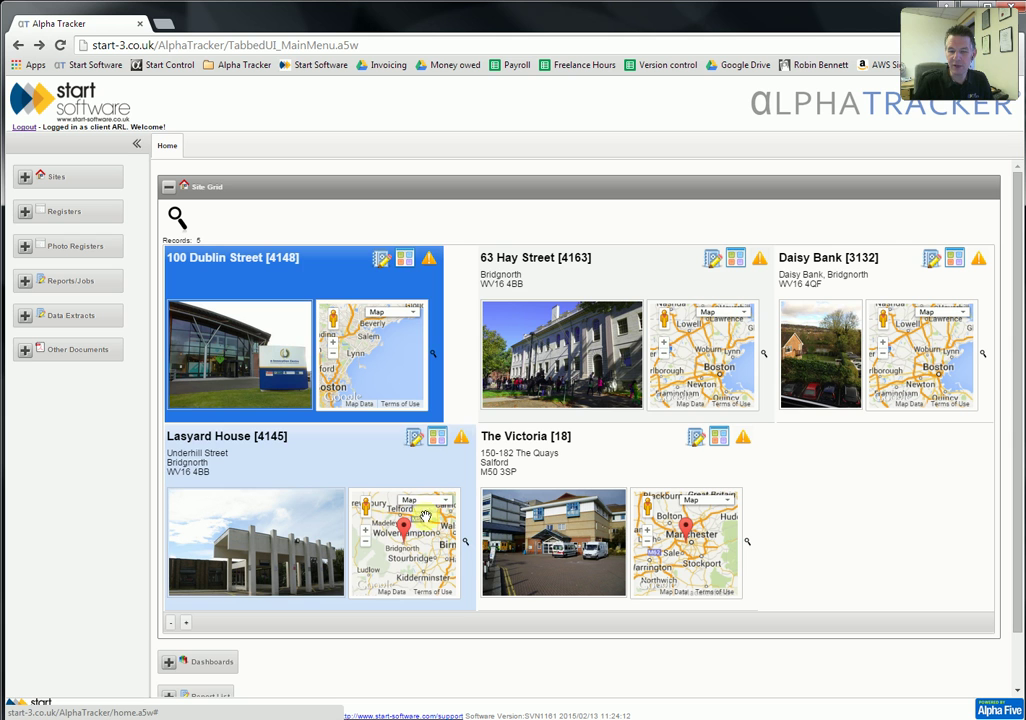
left_click(367, 535)
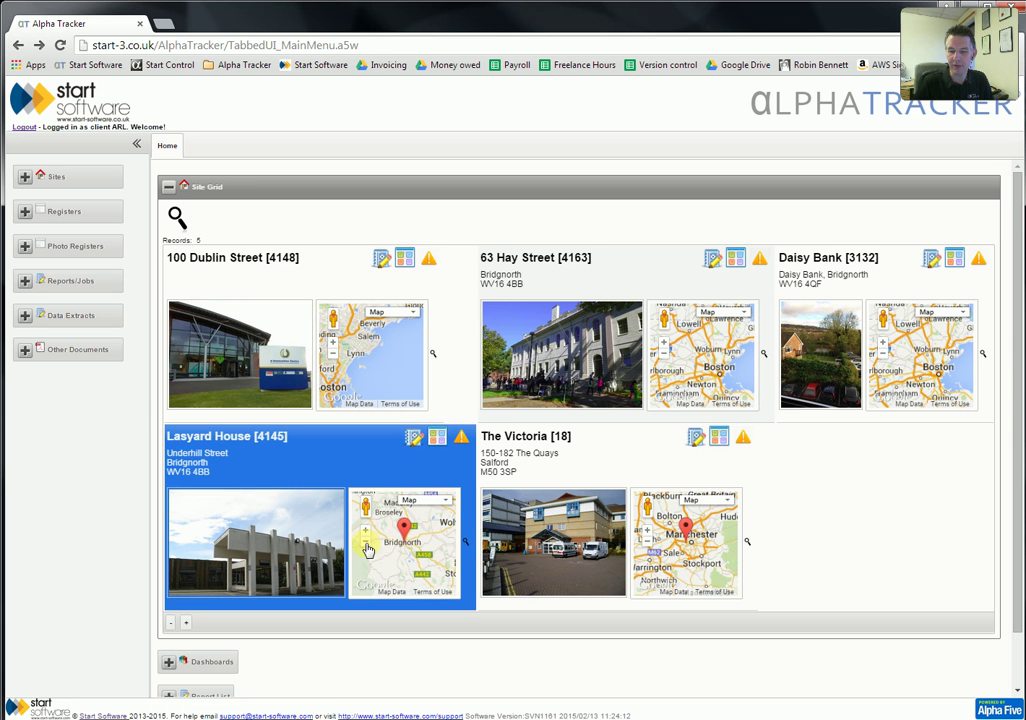
left_click(467, 542)
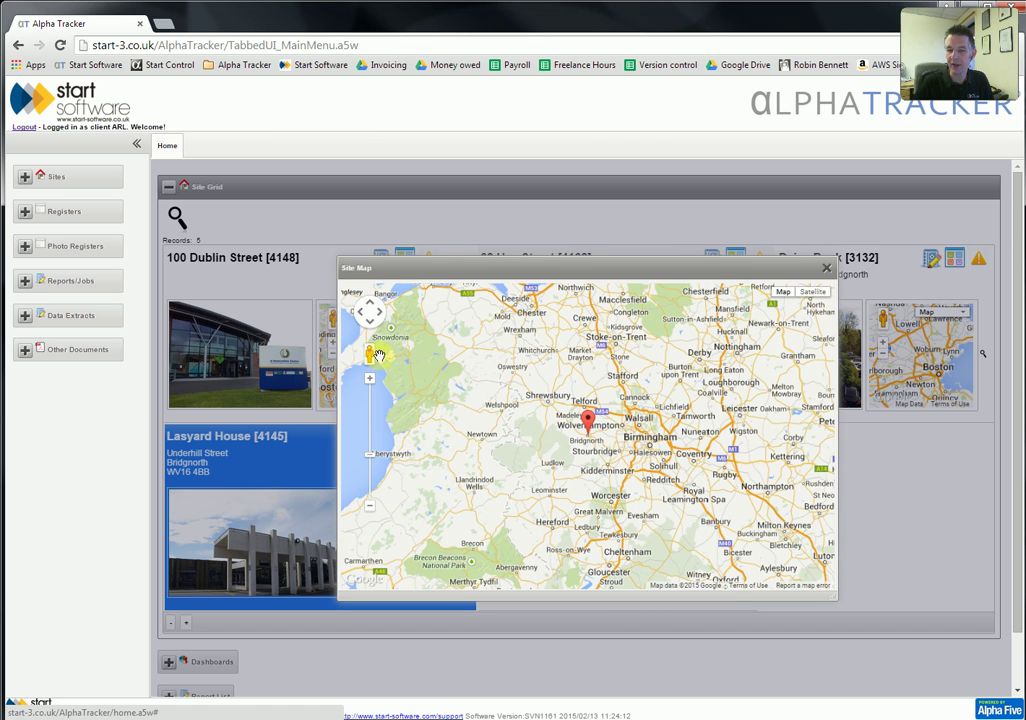
mouse_move(371, 355)
left_mouse_down()
mouse_move(584, 412)
mouse_move(586, 428)
left_mouse_up()
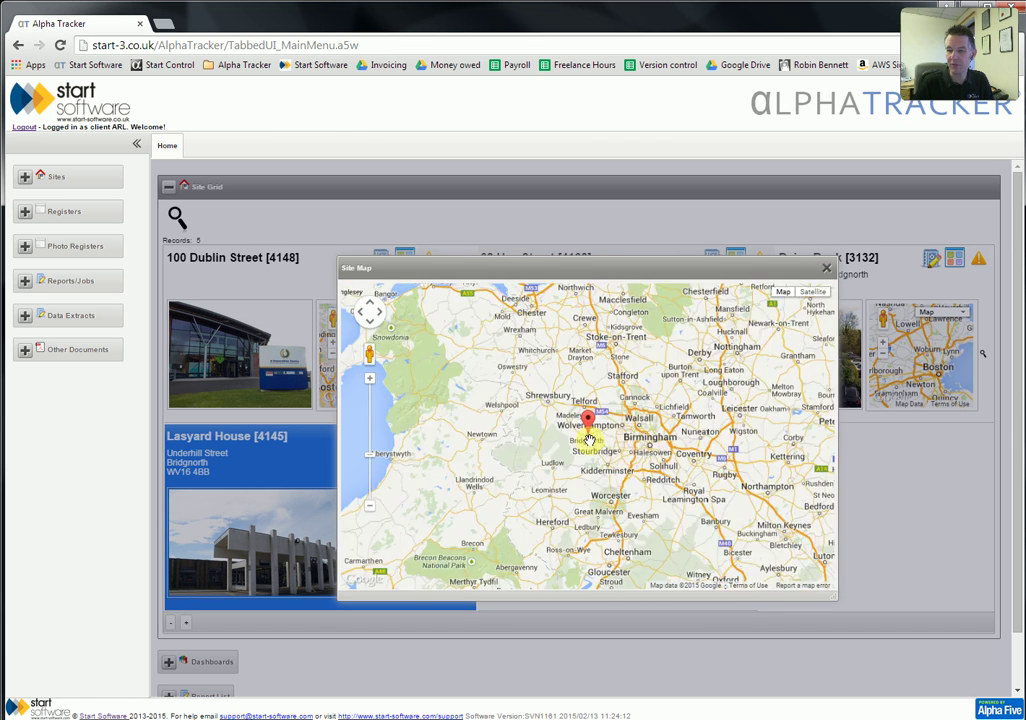
left_click(639, 481)
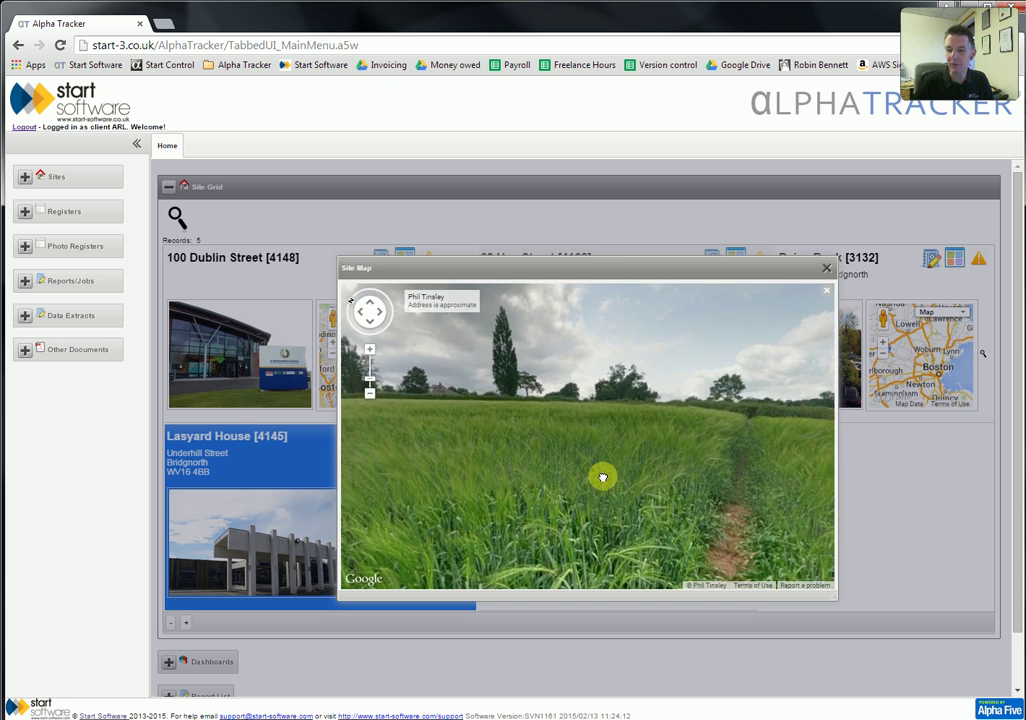
left_click(628, 463)
left_click(703, 443)
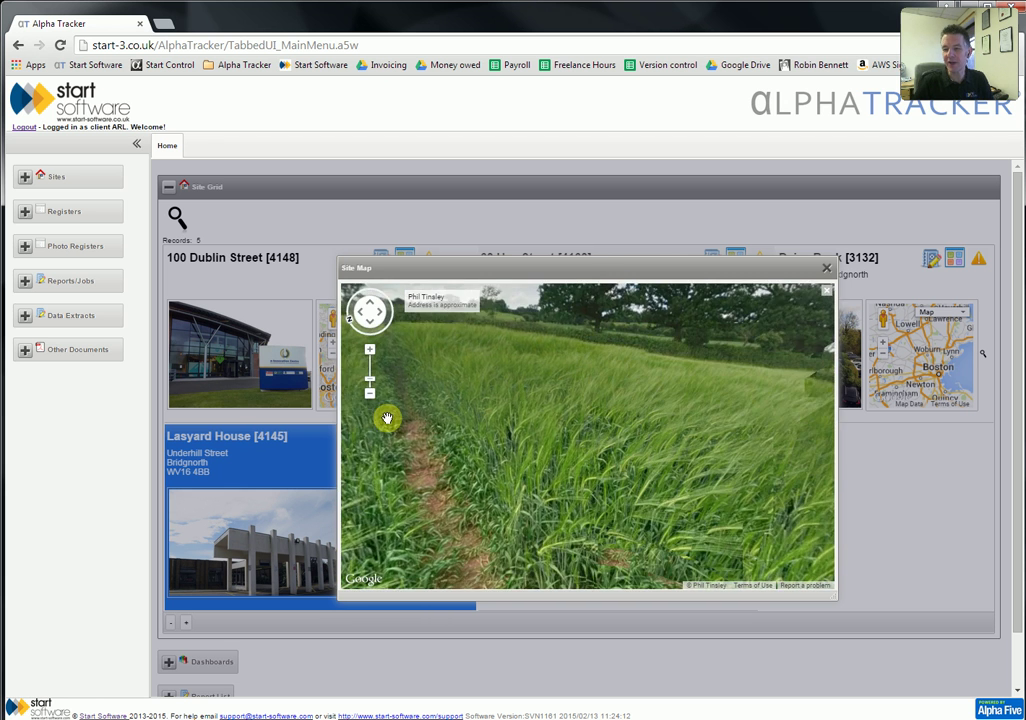
left_click(466, 411)
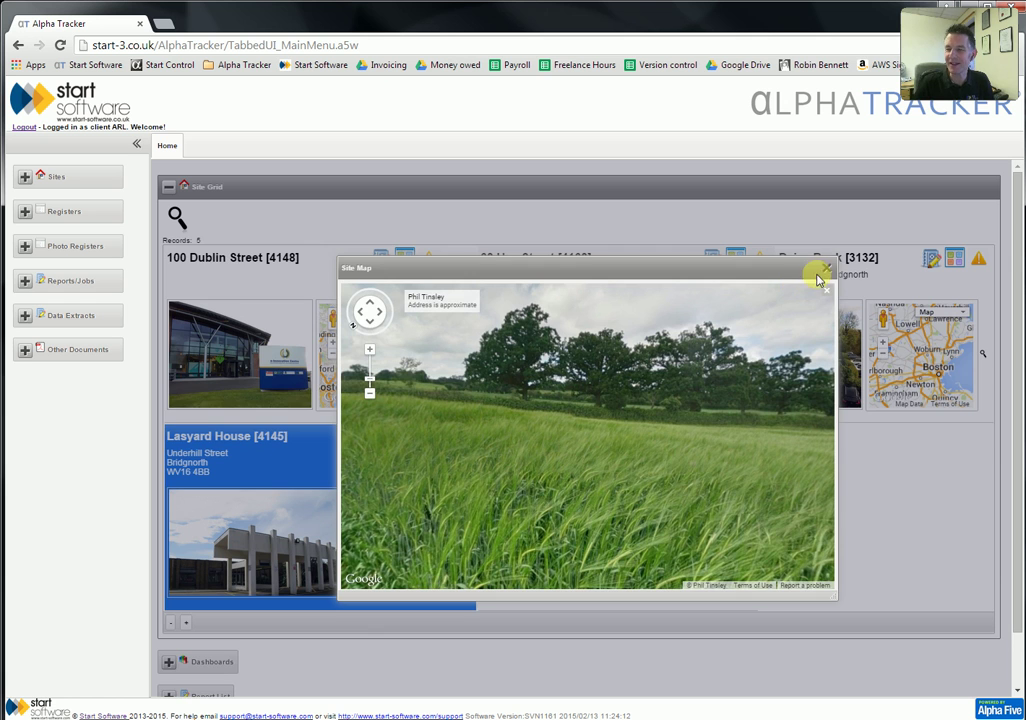
left_click(827, 268)
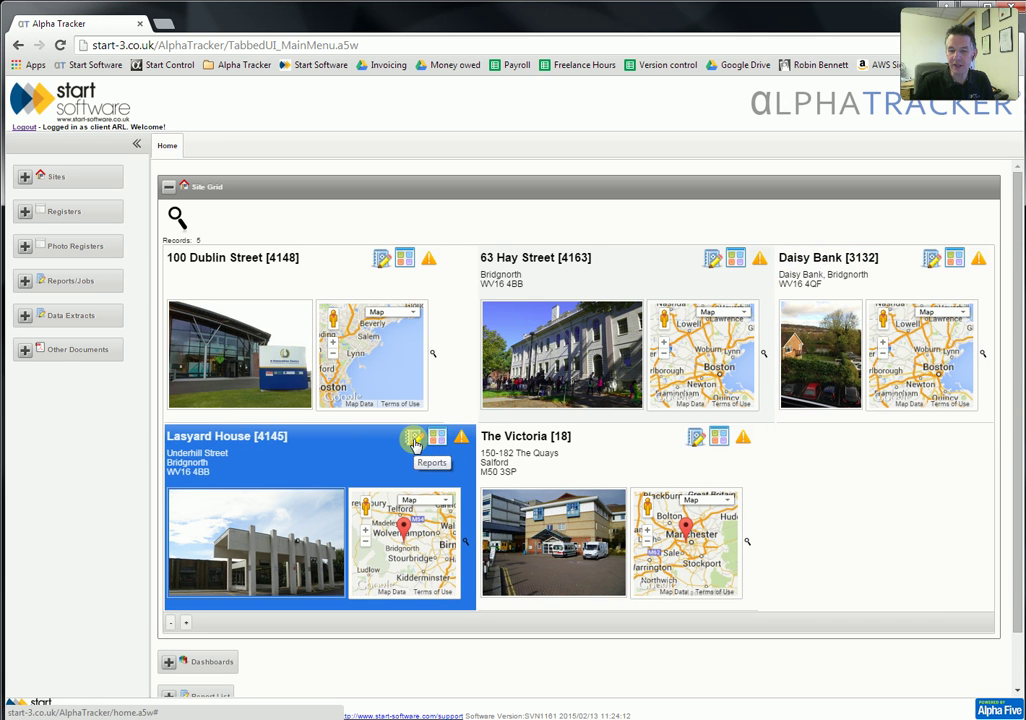
left_click(414, 441)
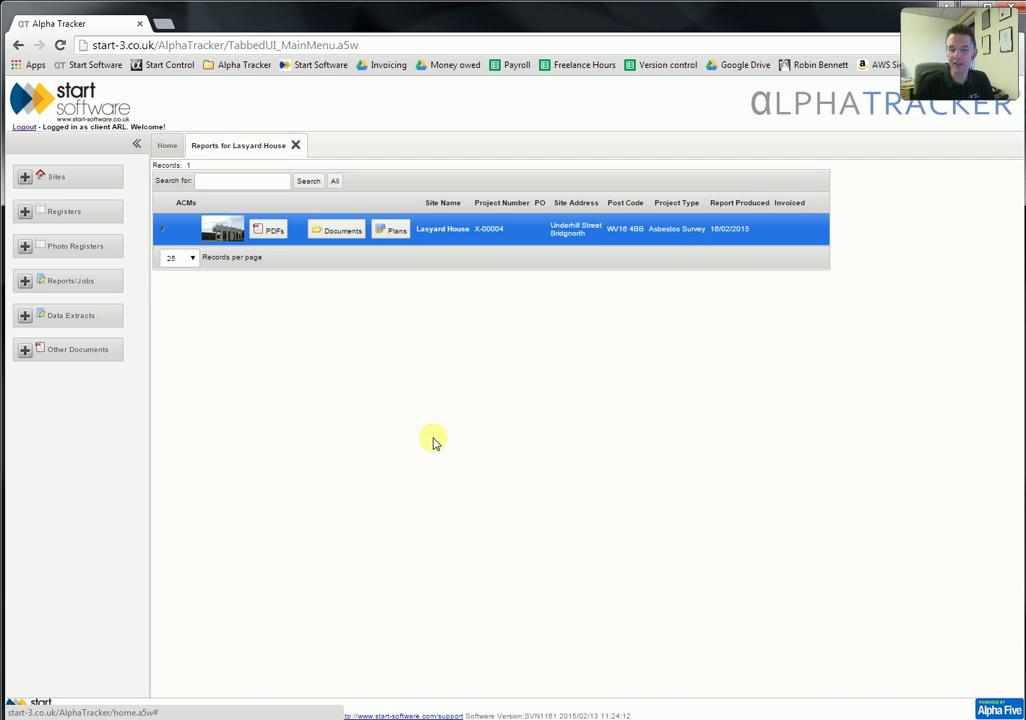
left_click(270, 231)
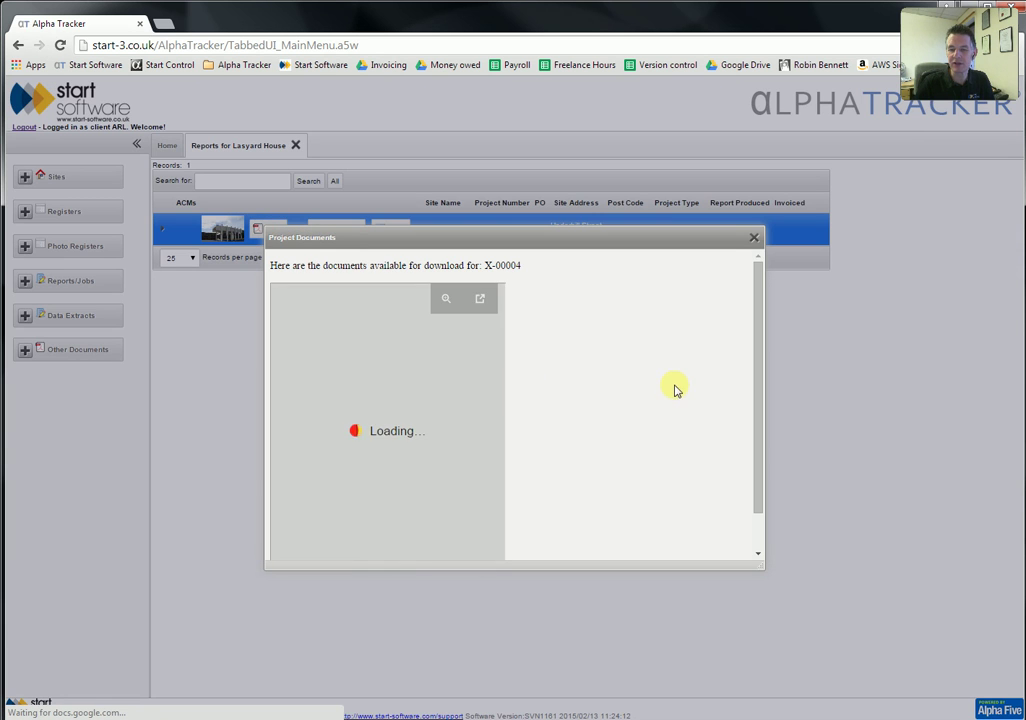
scroll(674, 390, "down", 1)
scroll(625, 383, "up", 1)
scroll(520, 378, "down", 1)
left_click_drag(501, 282, 463, 291)
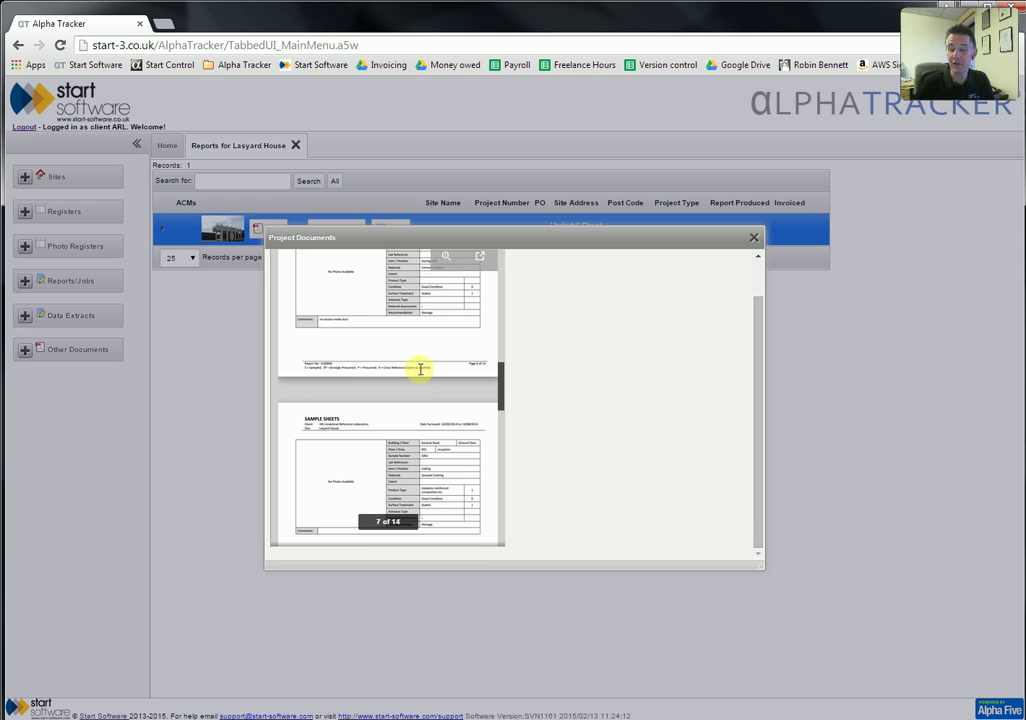
left_click(754, 237)
left_click(295, 145)
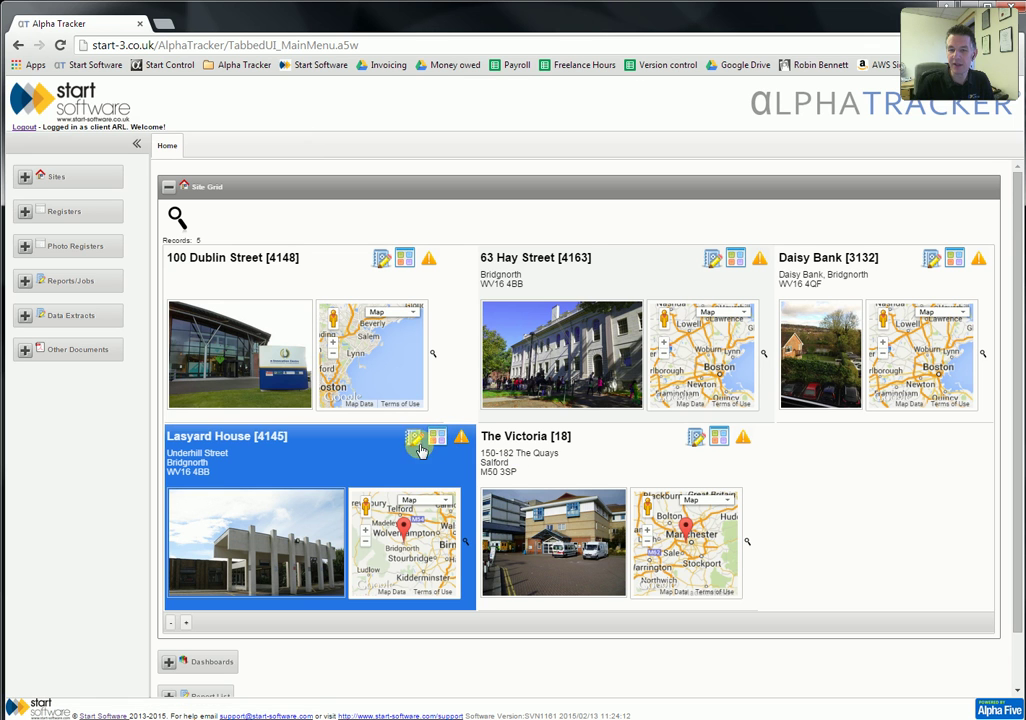
left_click(404, 258)
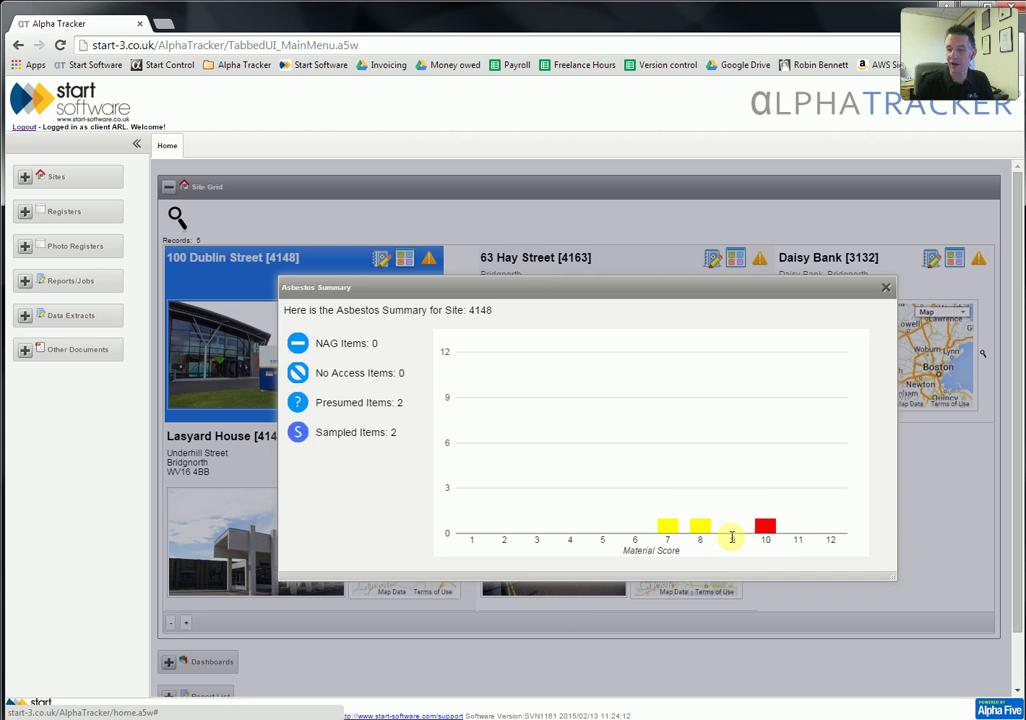
left_click(885, 287)
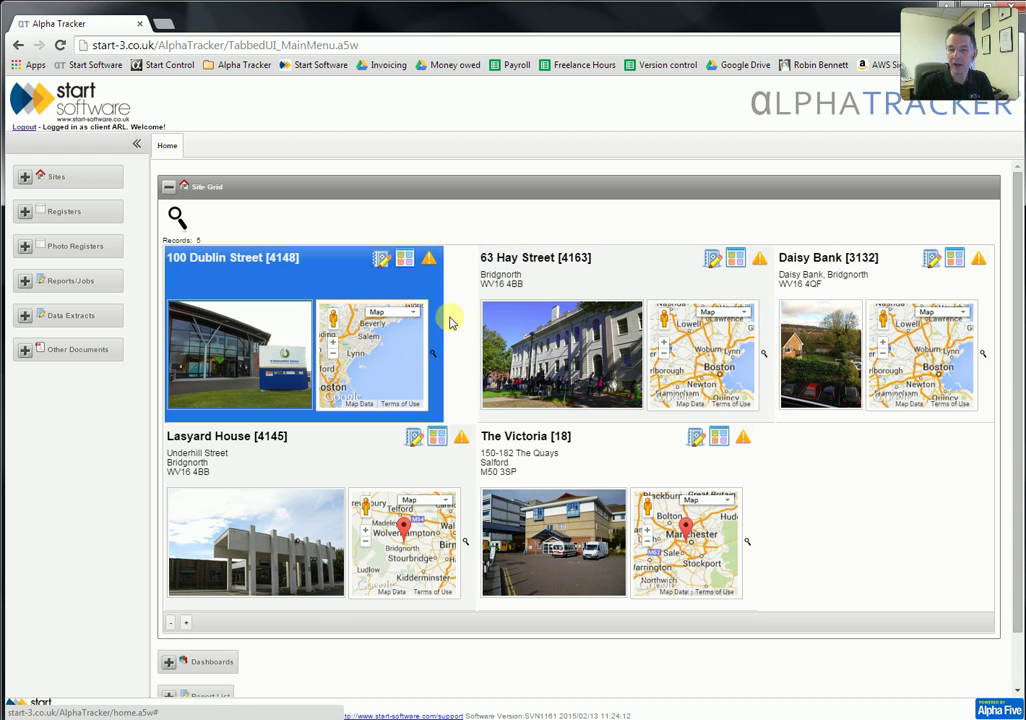
- Open the 100 Dublin Street site register, filter it to presumed items, then close it
left_click(428, 261)
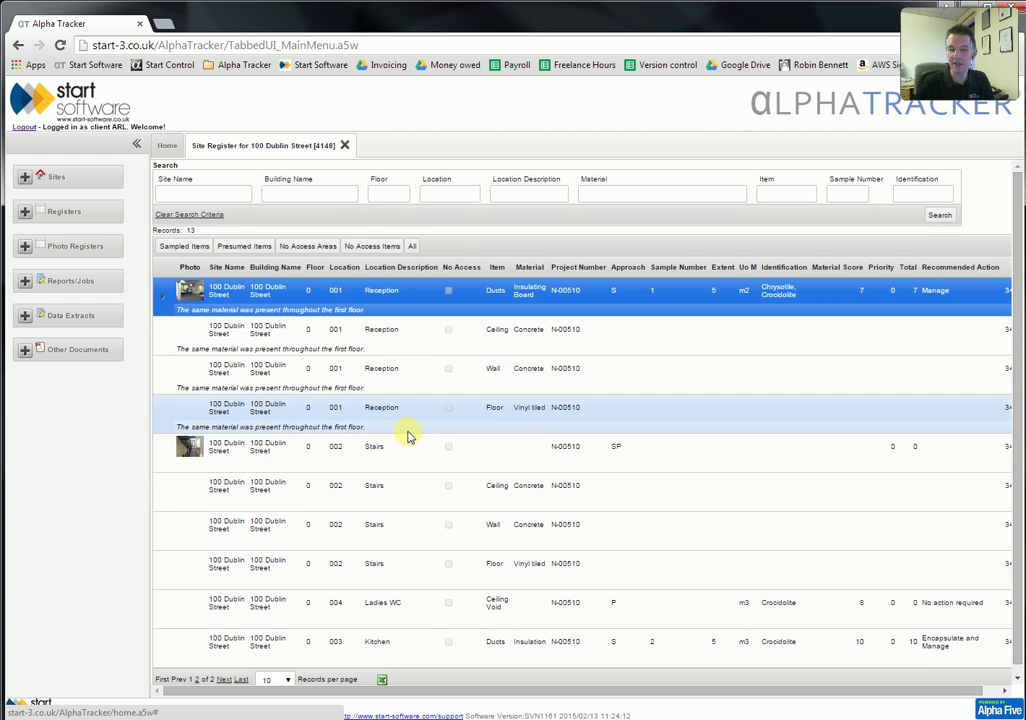
left_click(201, 240)
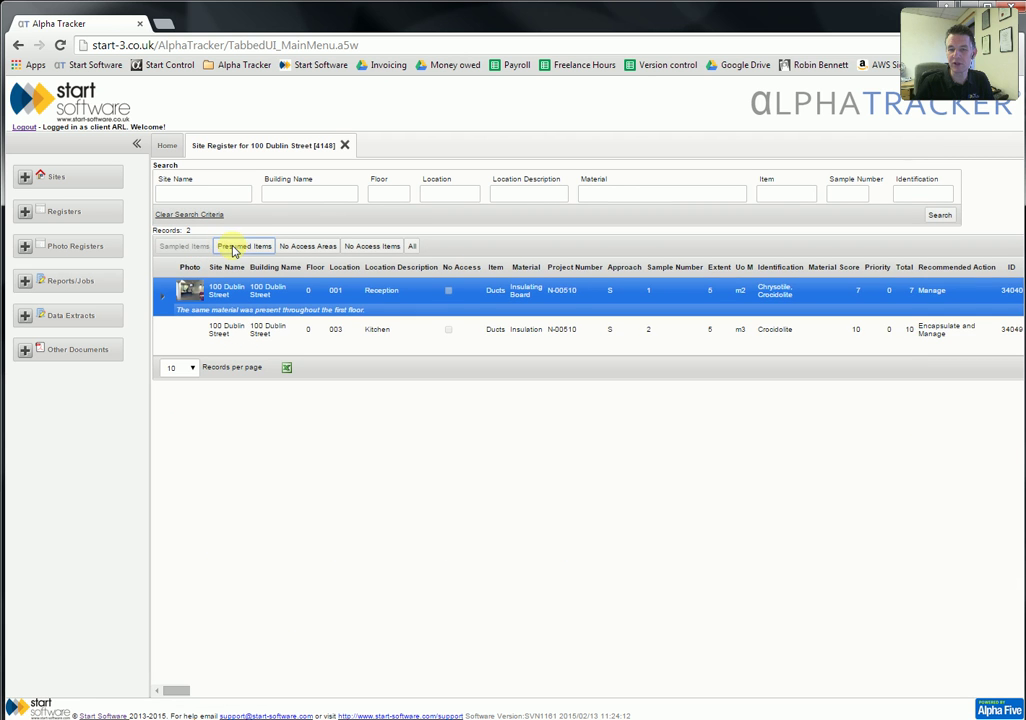
left_click(232, 248)
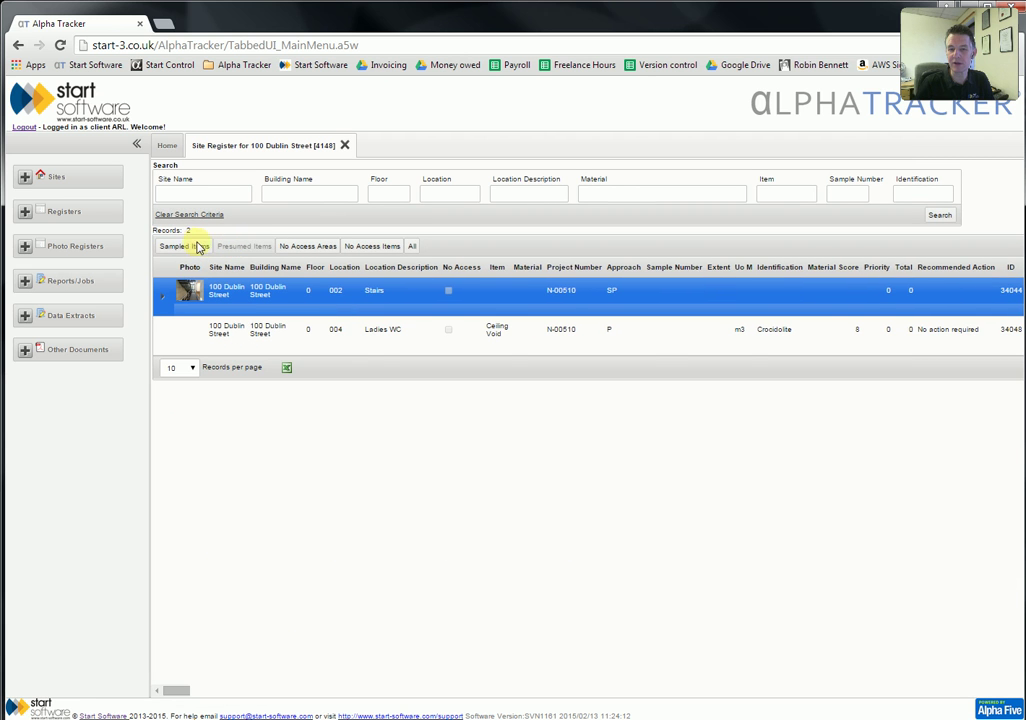
left_click(345, 145)
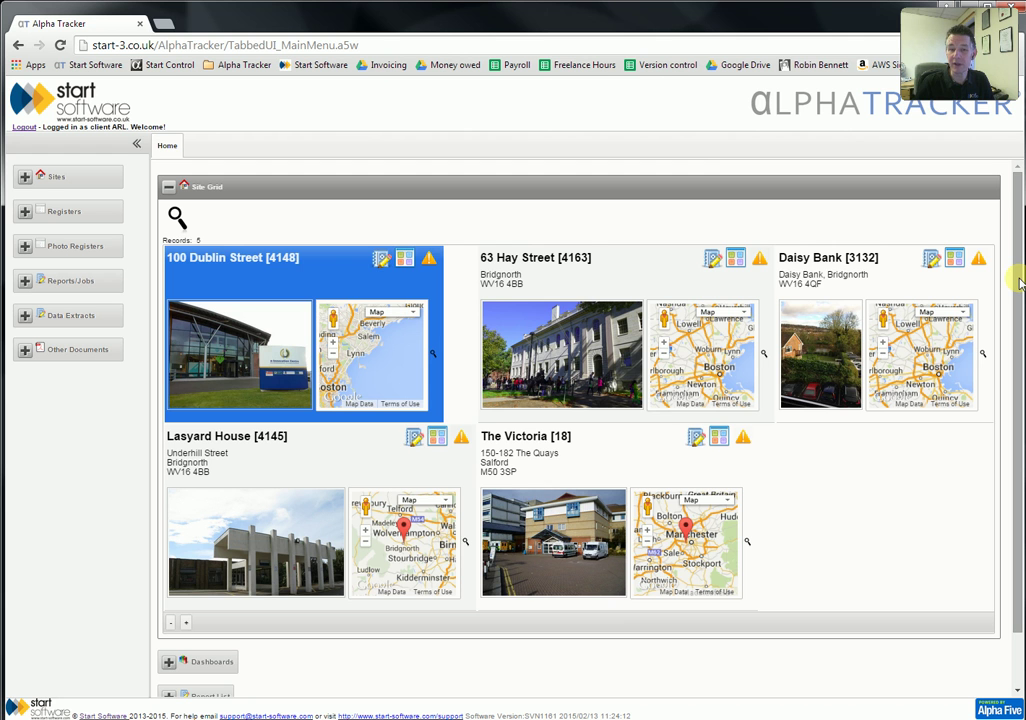
- Expand the Dashboards charts and the five-report Report List on the Home page
scroll(1018, 300, "down", 2)
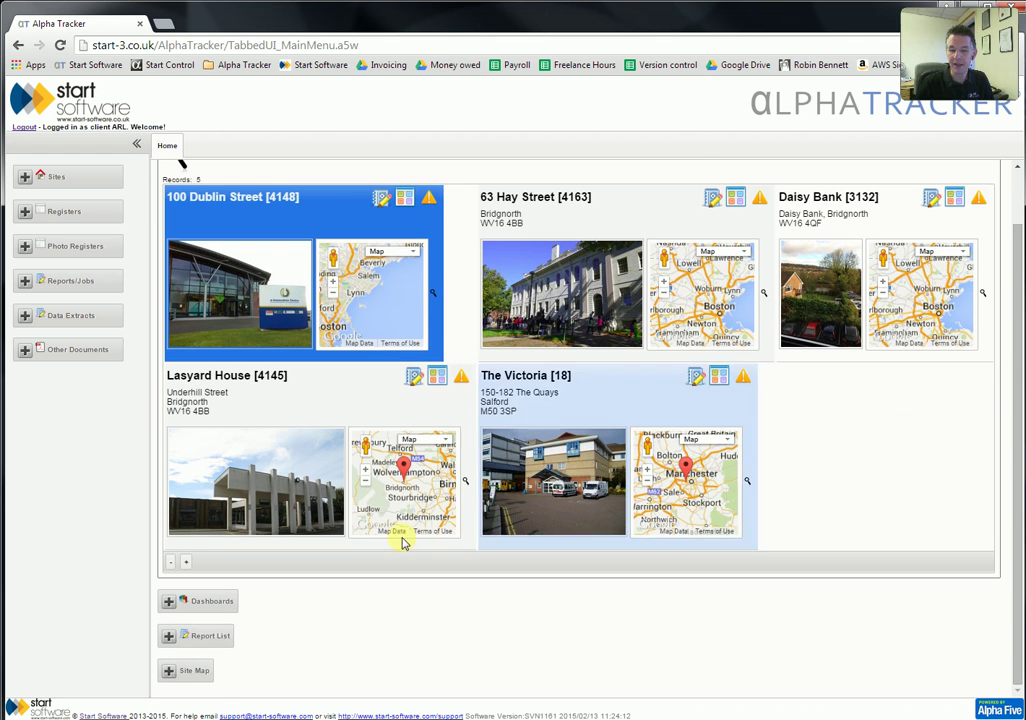
left_click(197, 612)
scroll(426, 573, "down", 3)
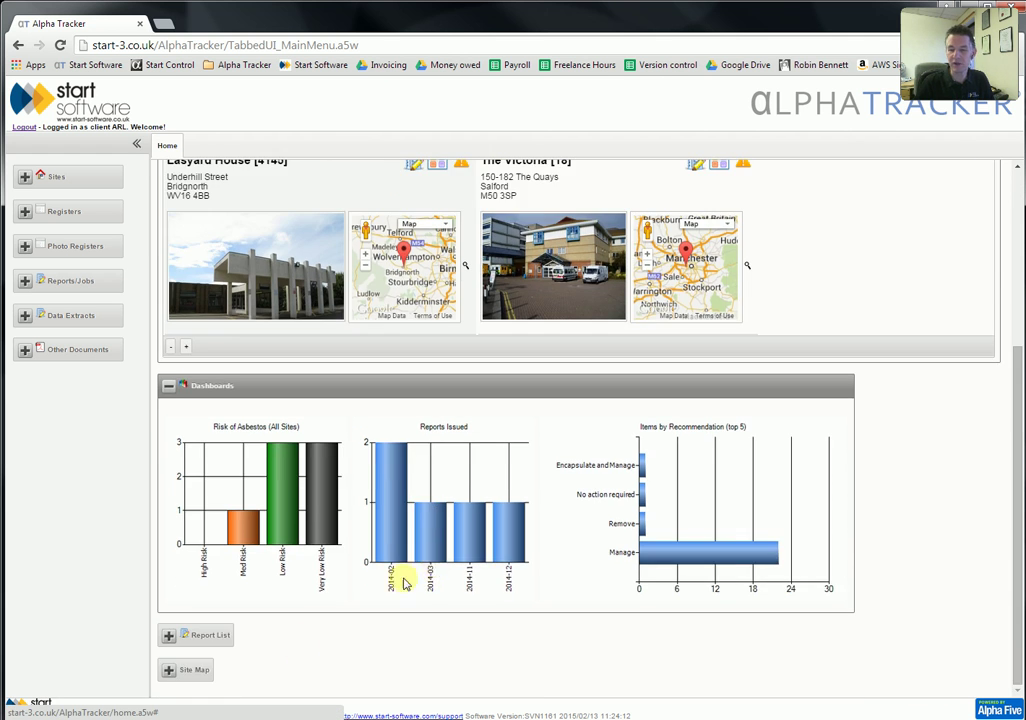
left_click(210, 640)
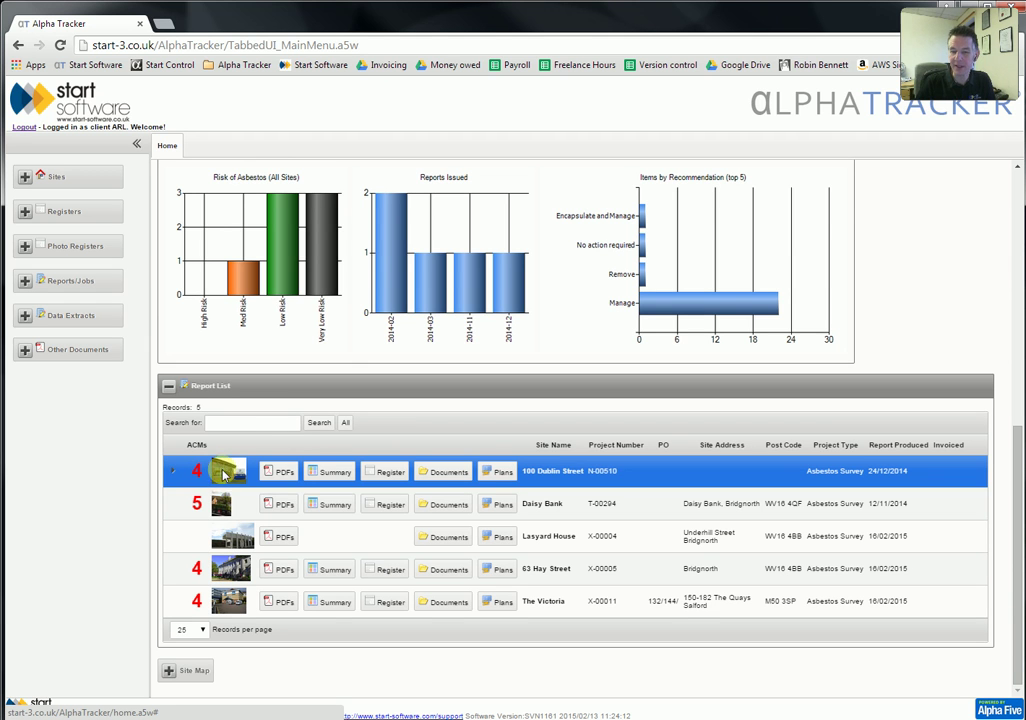
left_click(279, 474)
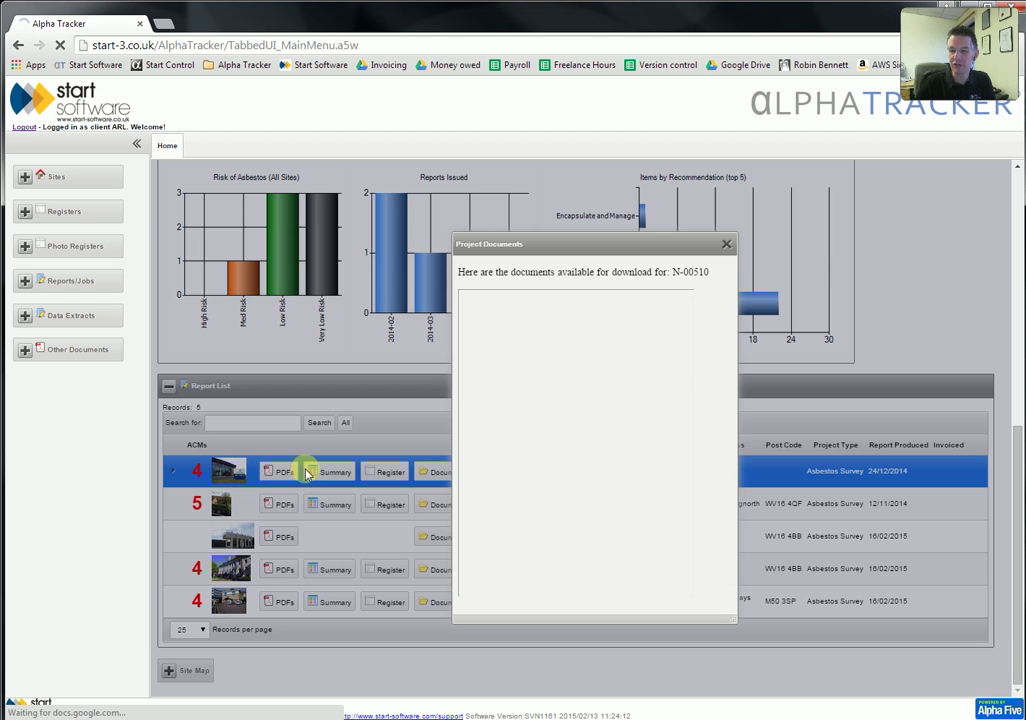
scroll(646, 474, "down", 10)
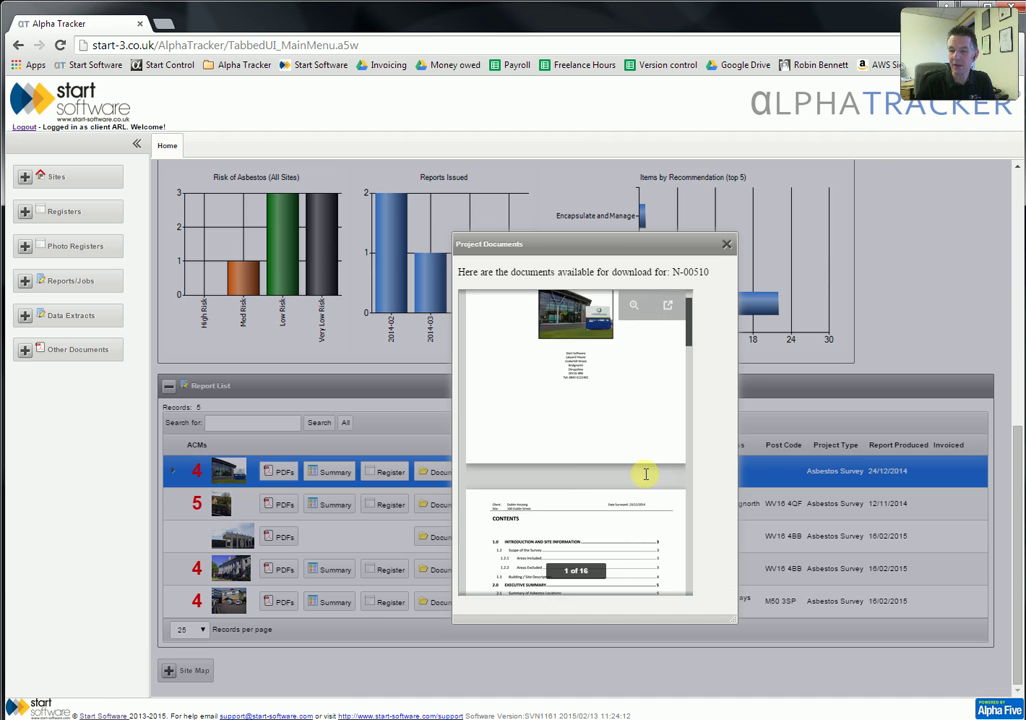
scroll(646, 474, "down", 3)
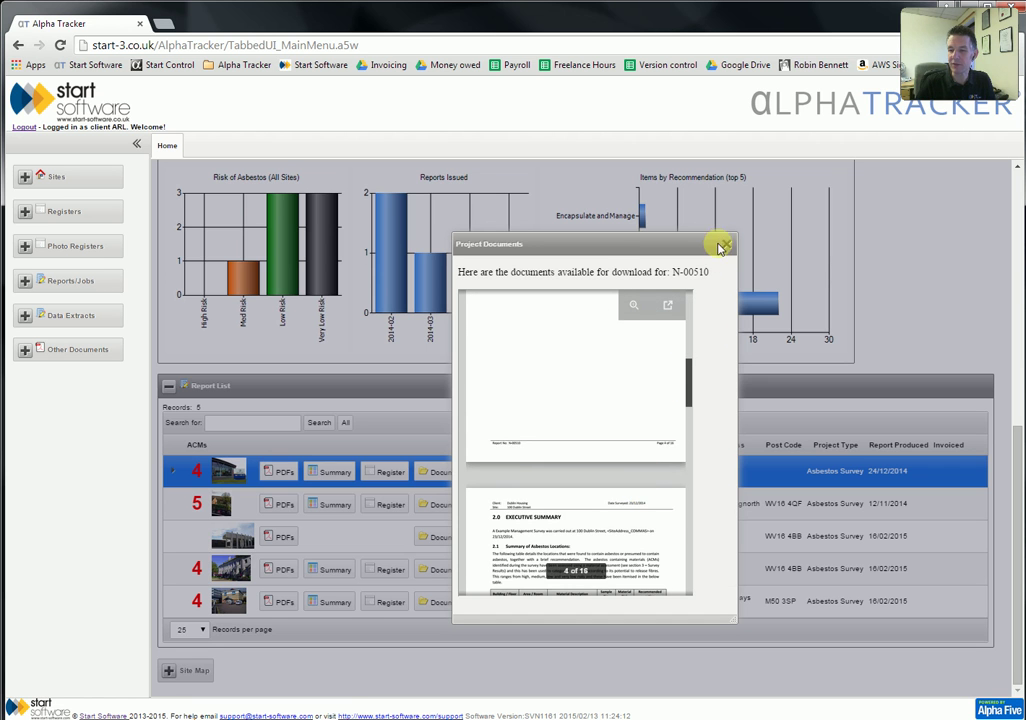
left_click(726, 247)
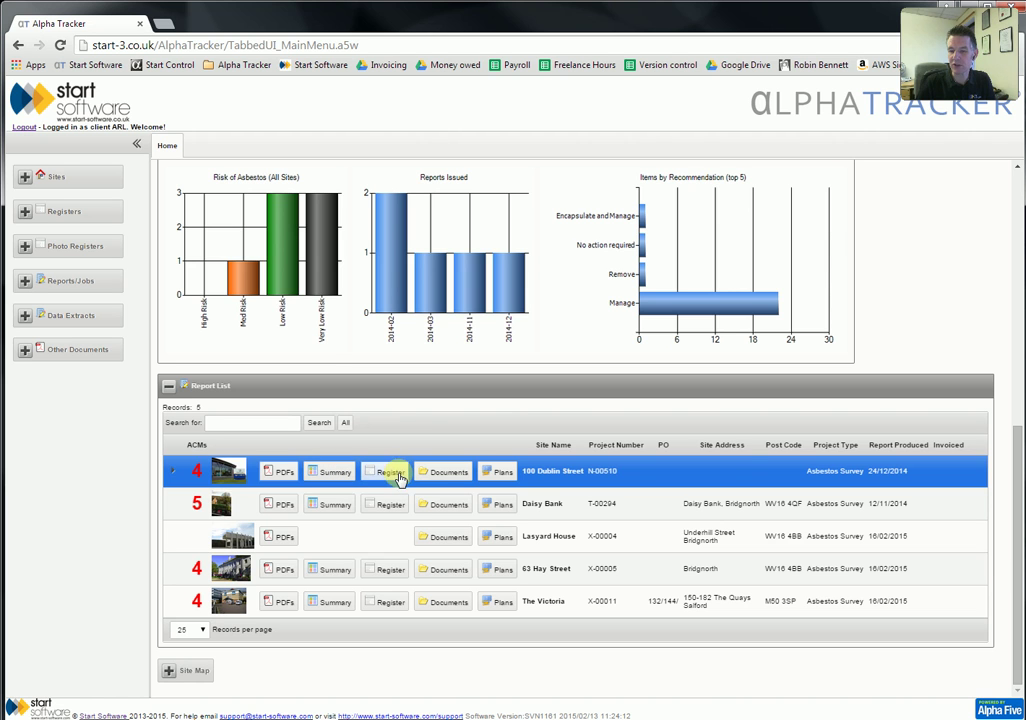
left_click(453, 478)
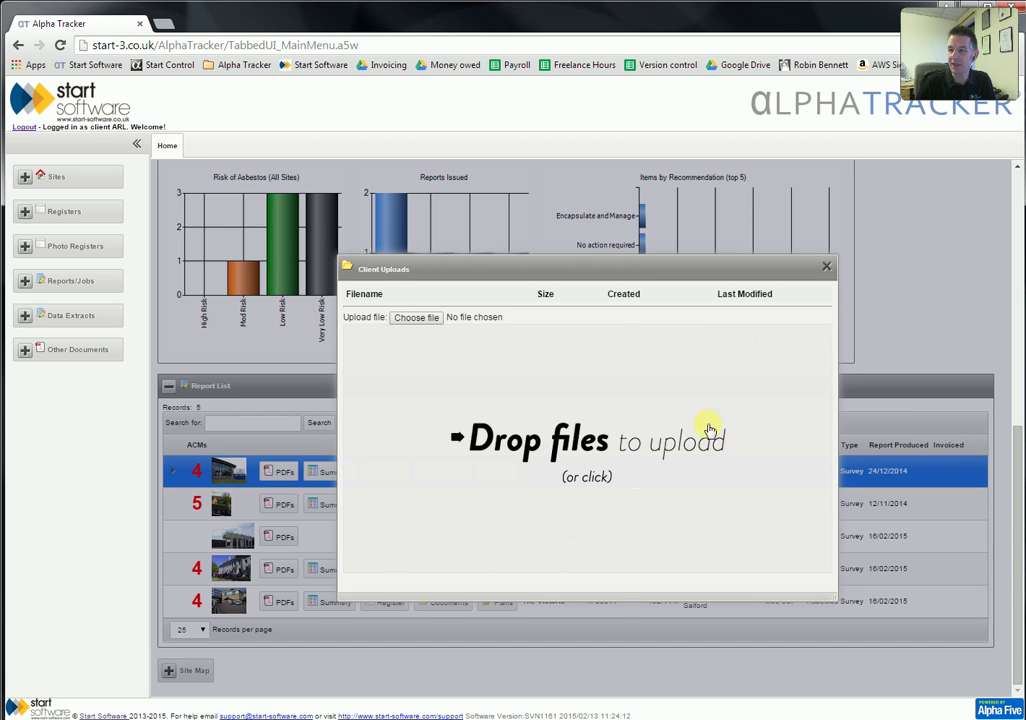
left_click(826, 268)
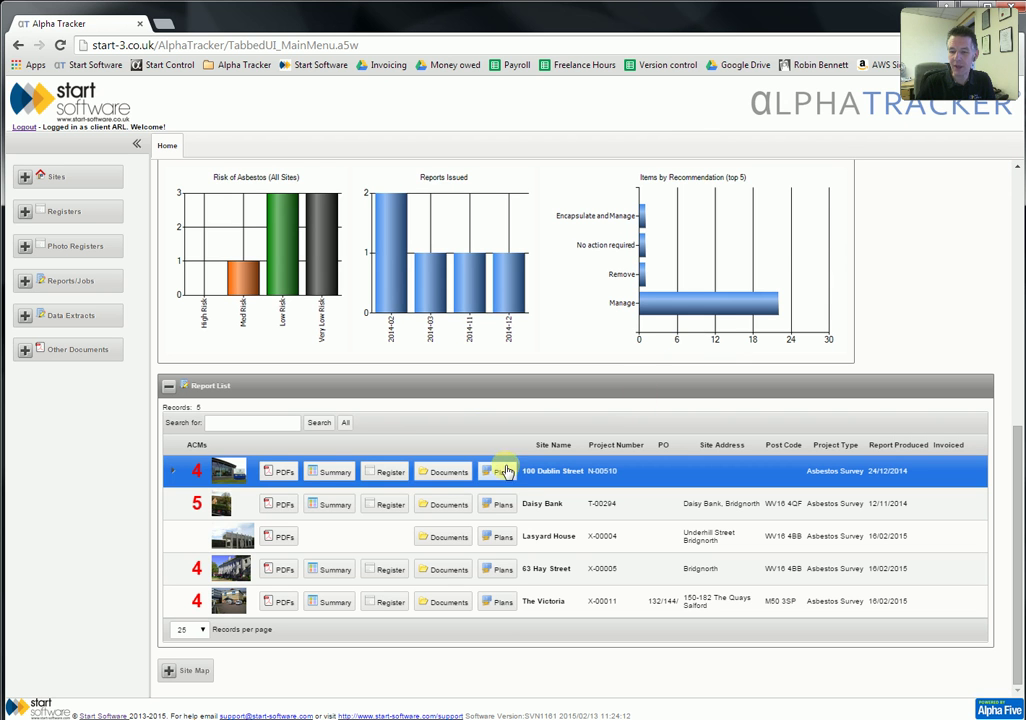
left_click(499, 602)
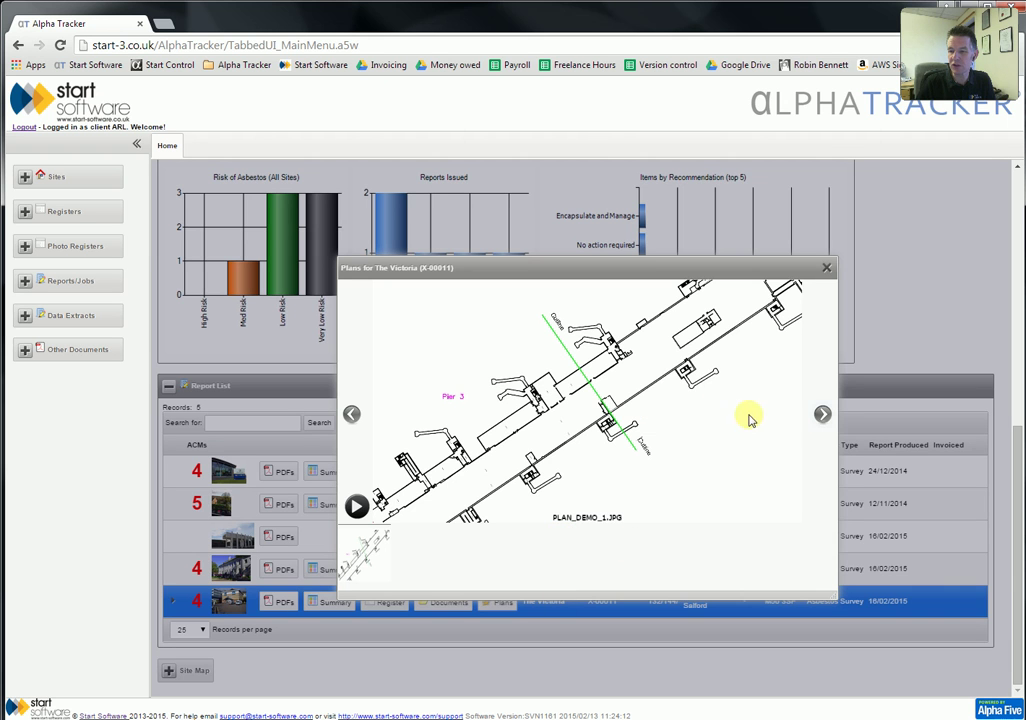
left_click(827, 269)
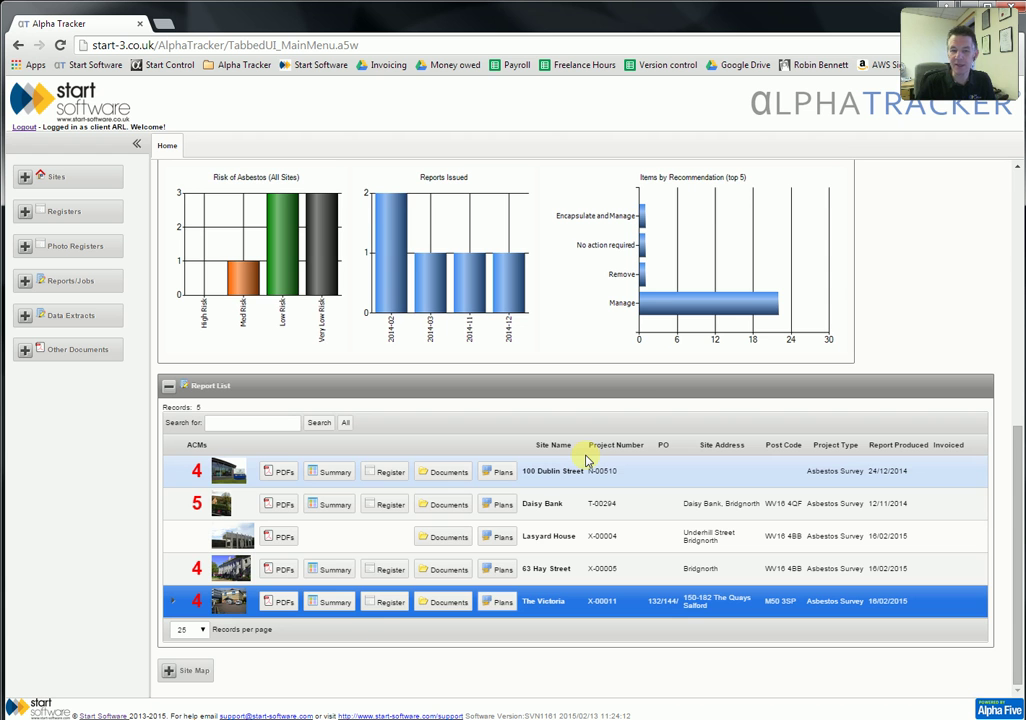
scroll(587, 459, "up", 8)
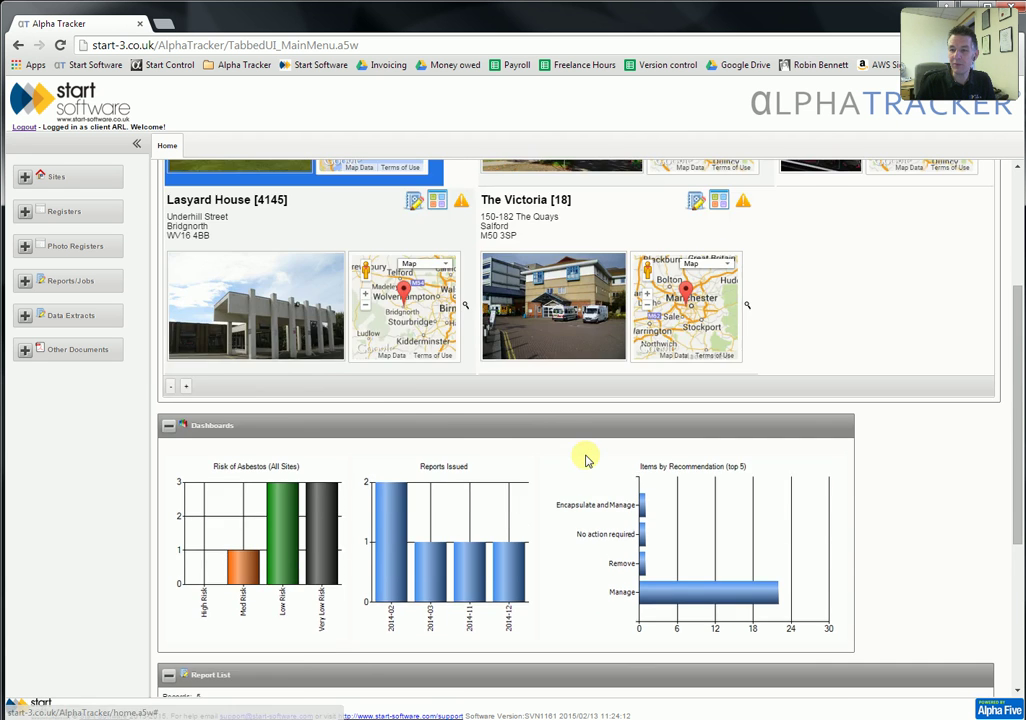
scroll(587, 459, "down", 8)
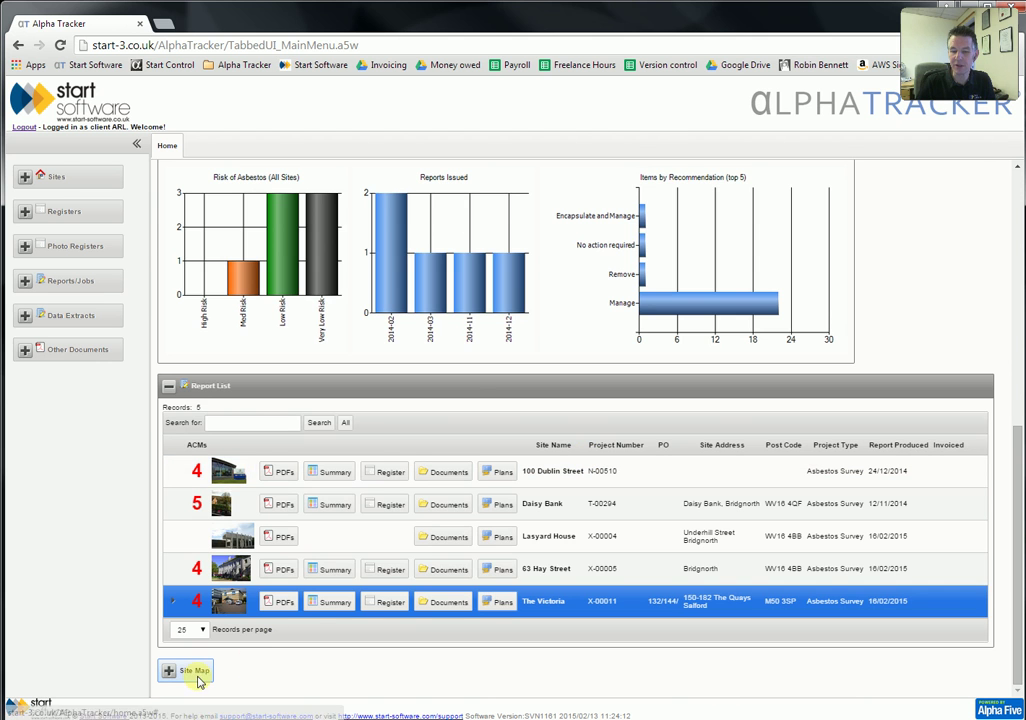
scroll(200, 675, "up", 5)
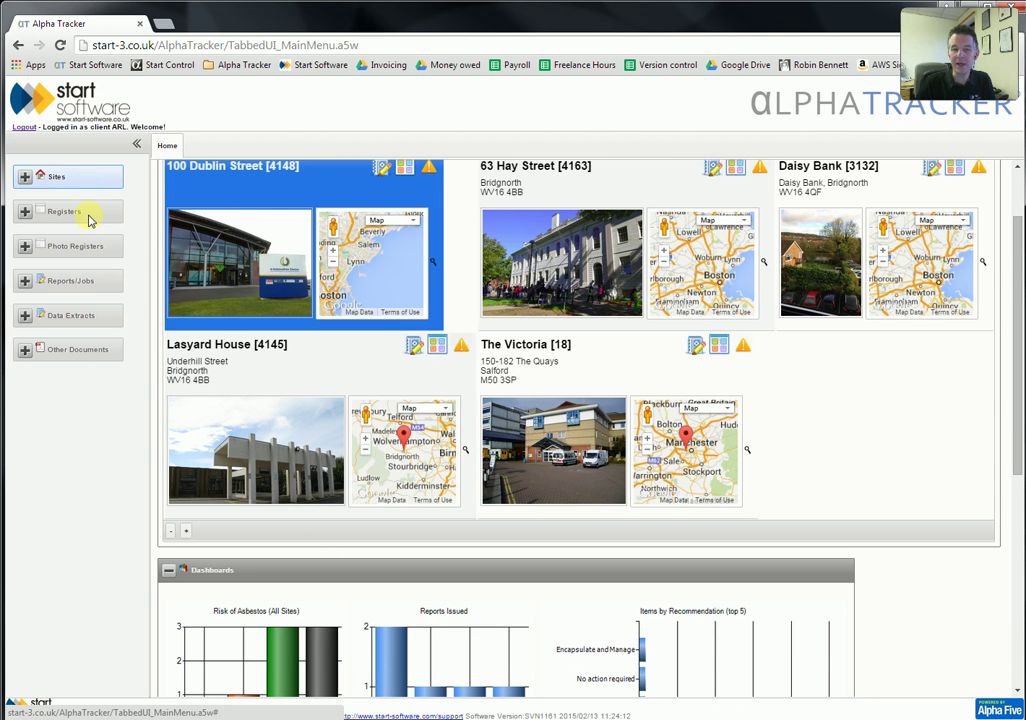
- Open the Asbestos Register from Sites > Registers in the sidebar
left_click(92, 182)
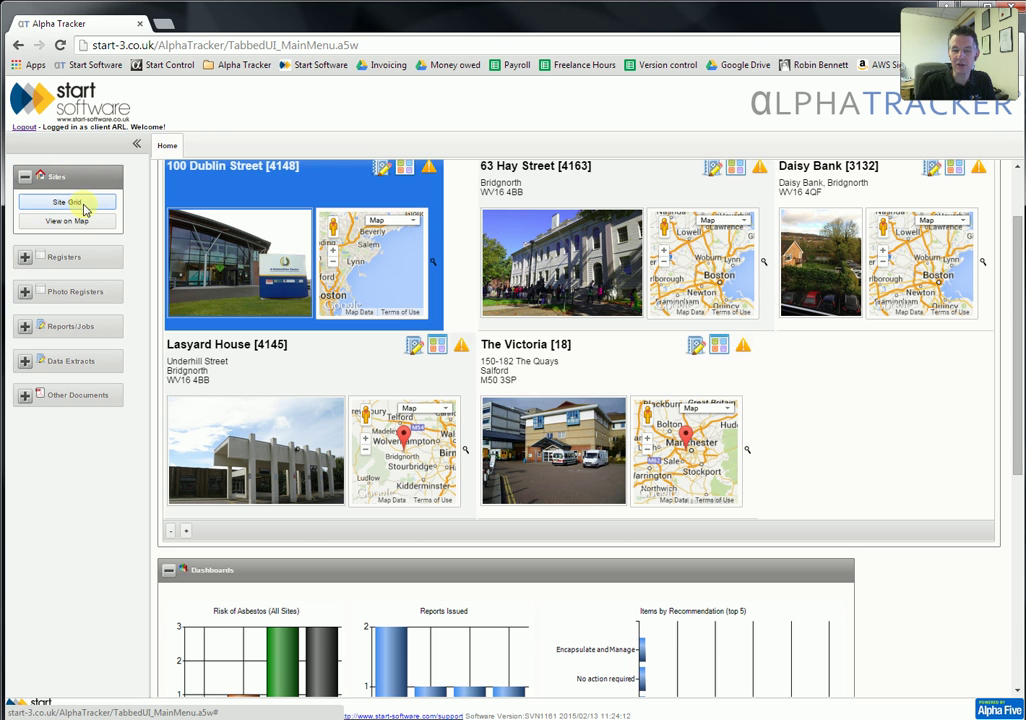
left_click(88, 261)
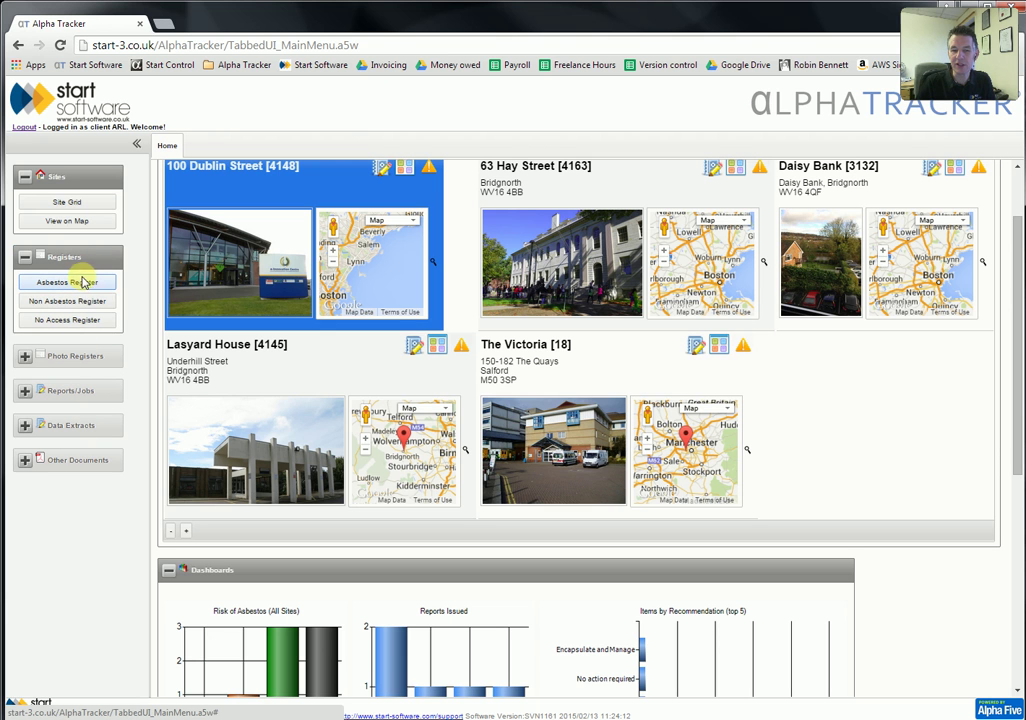
left_click(87, 284)
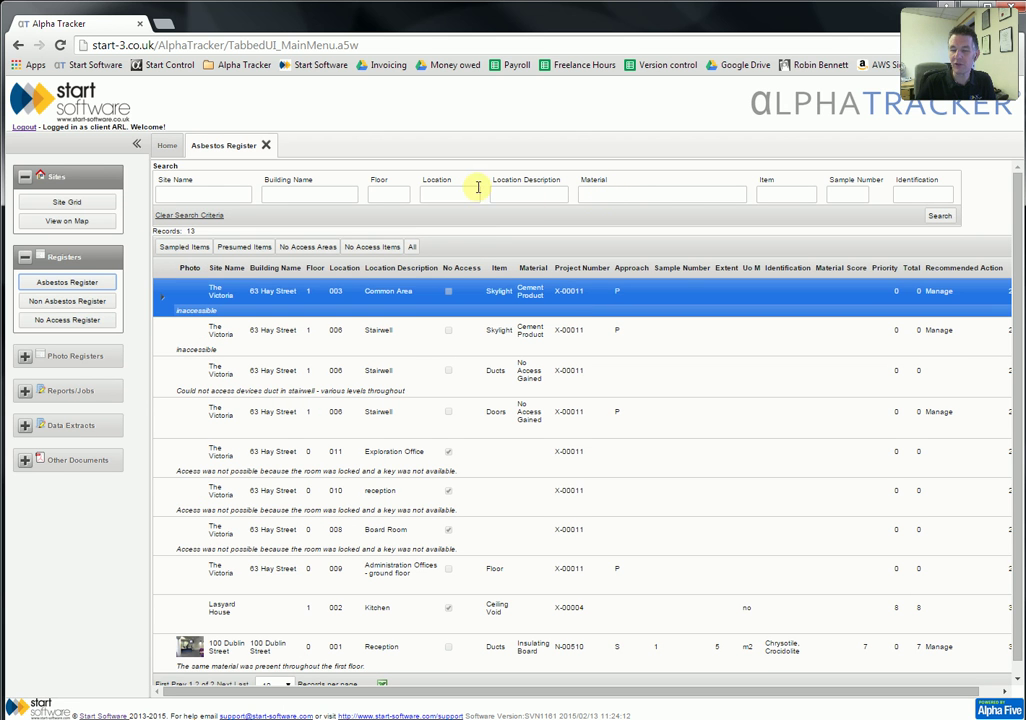
- Filter the Asbestos Register by Location Description 'stairwell', leaving 3 records
left_click(443, 193)
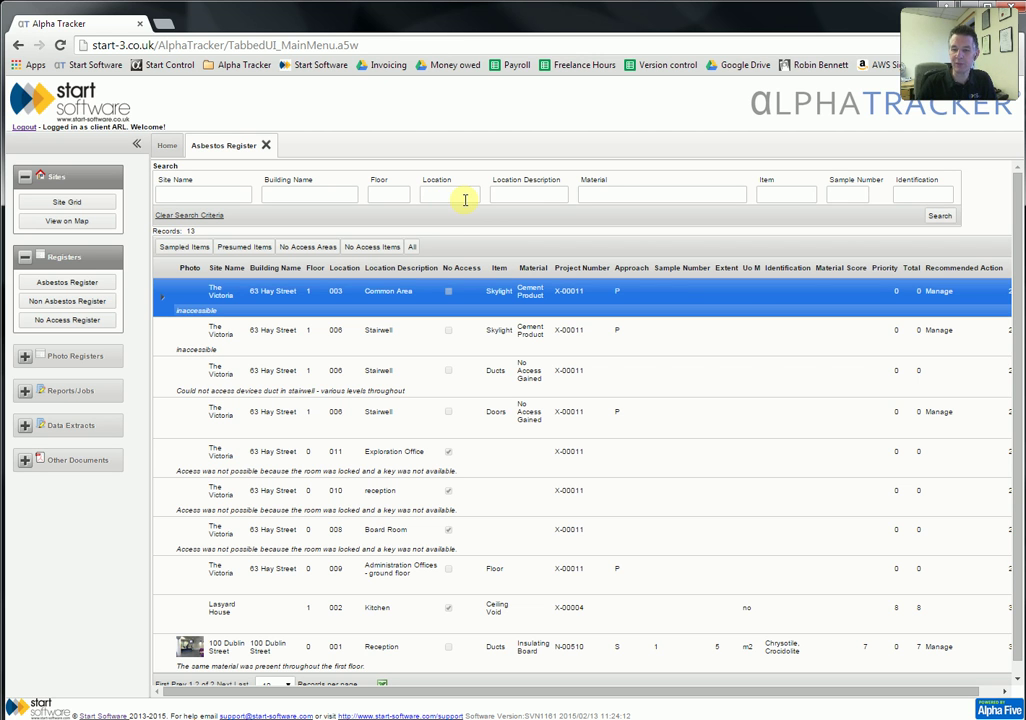
left_click(527, 195)
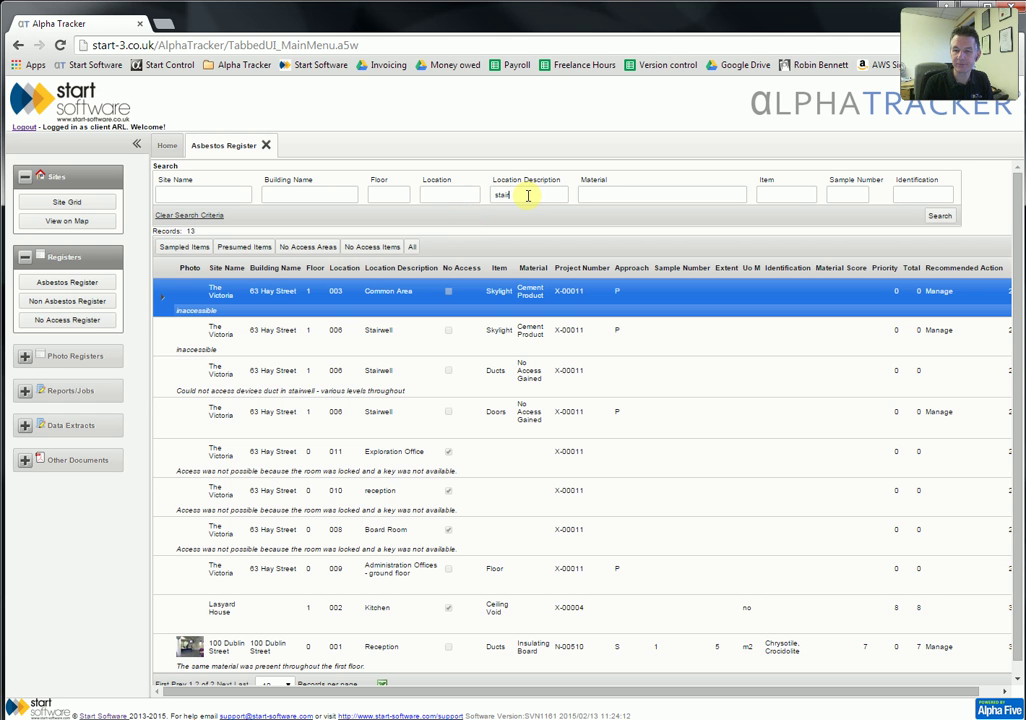
key("Return")
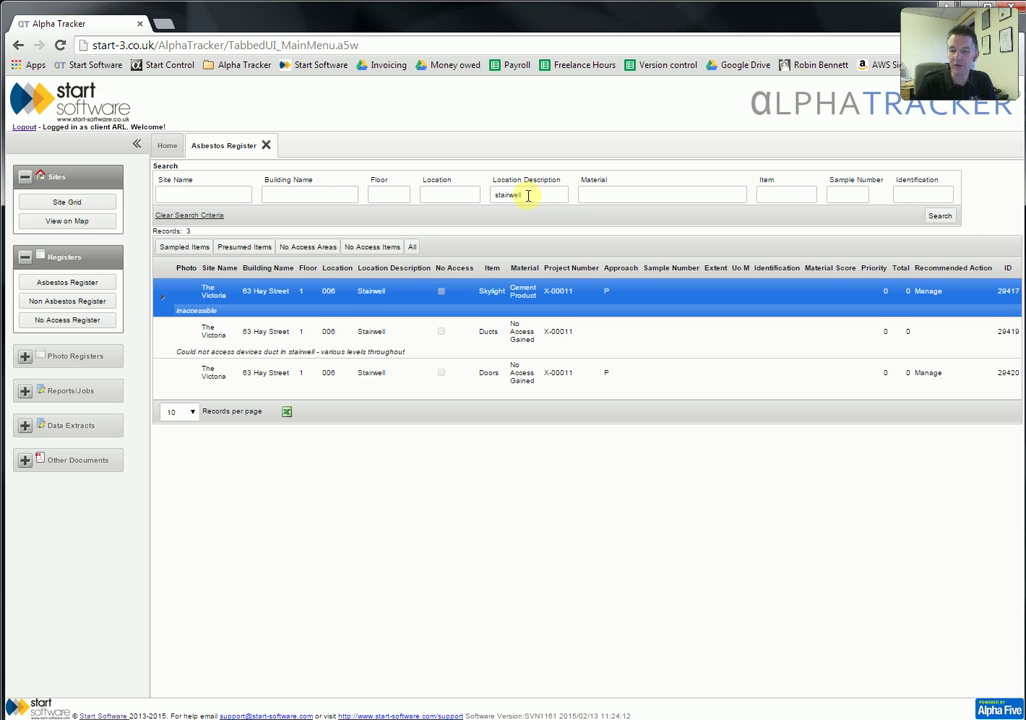
double_click(539, 197)
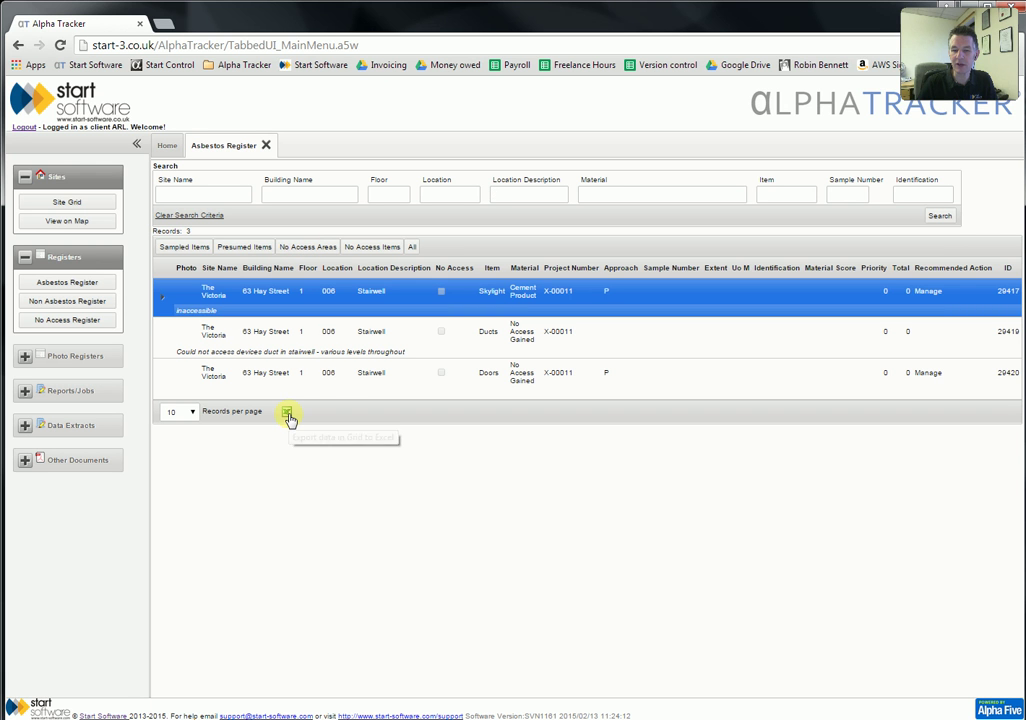
- Close the Asbestos Register and open the asbestos photo register
left_click(266, 145)
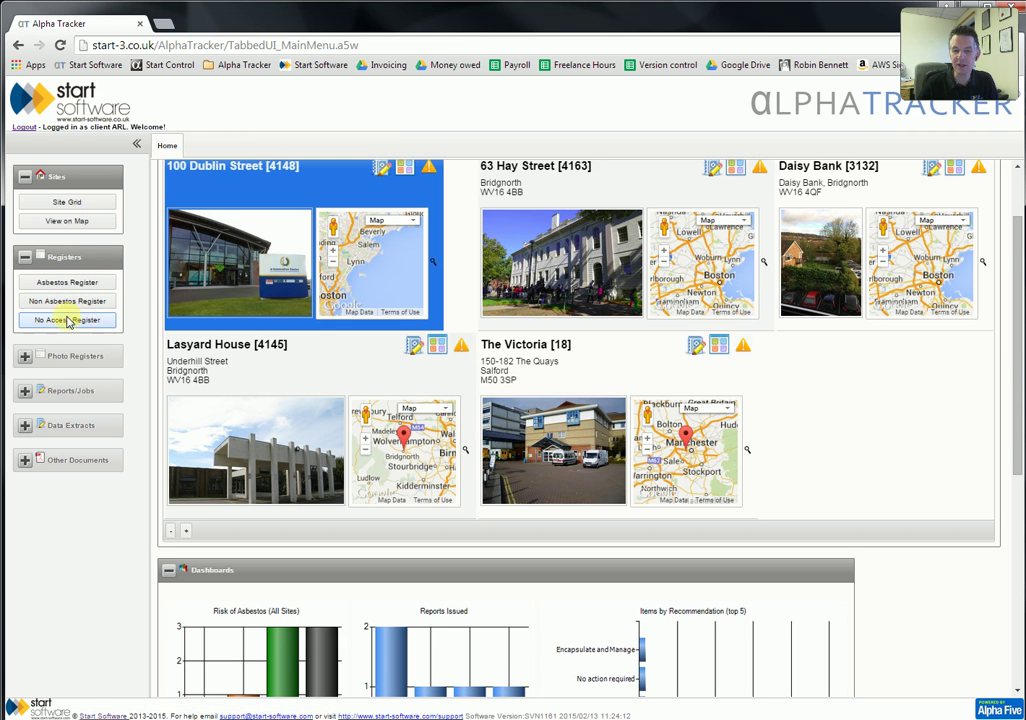
left_click(24, 356)
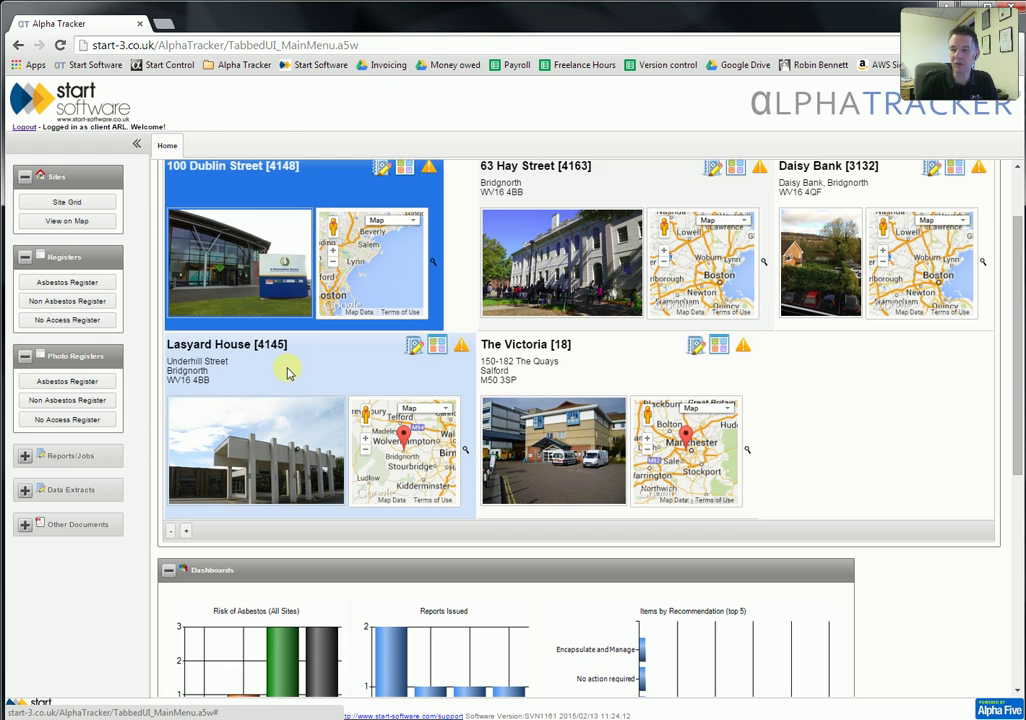
left_click(103, 384)
- Browse the 21-record photo register, close it, and list the Reports/Jobs options
scroll(322, 328, "down", 15)
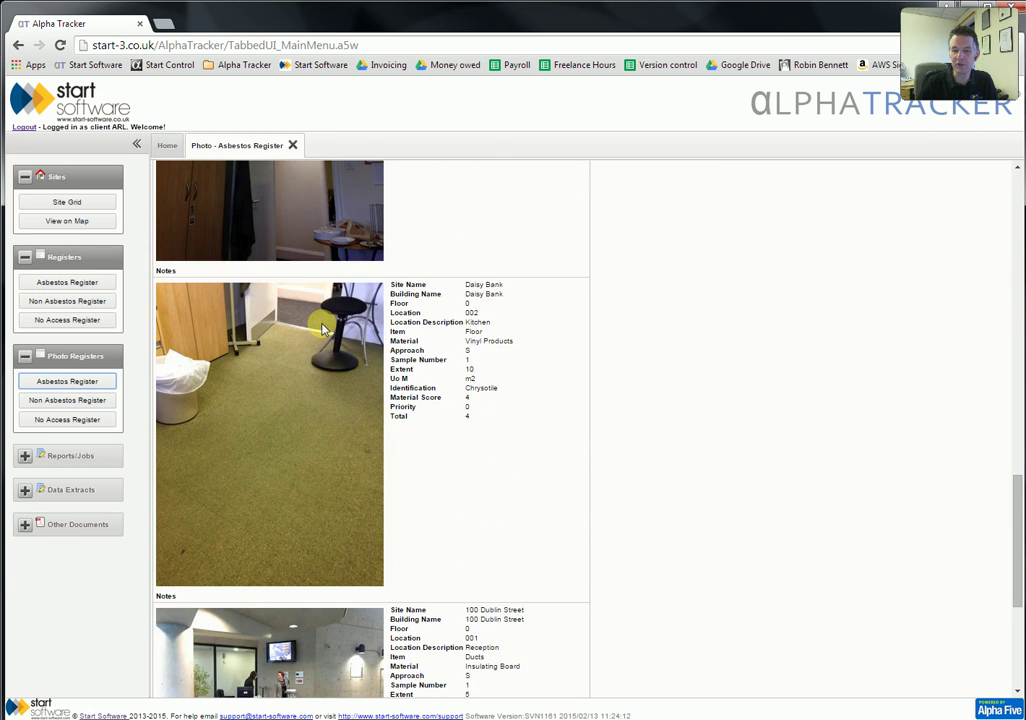
scroll(322, 328, "down", 5)
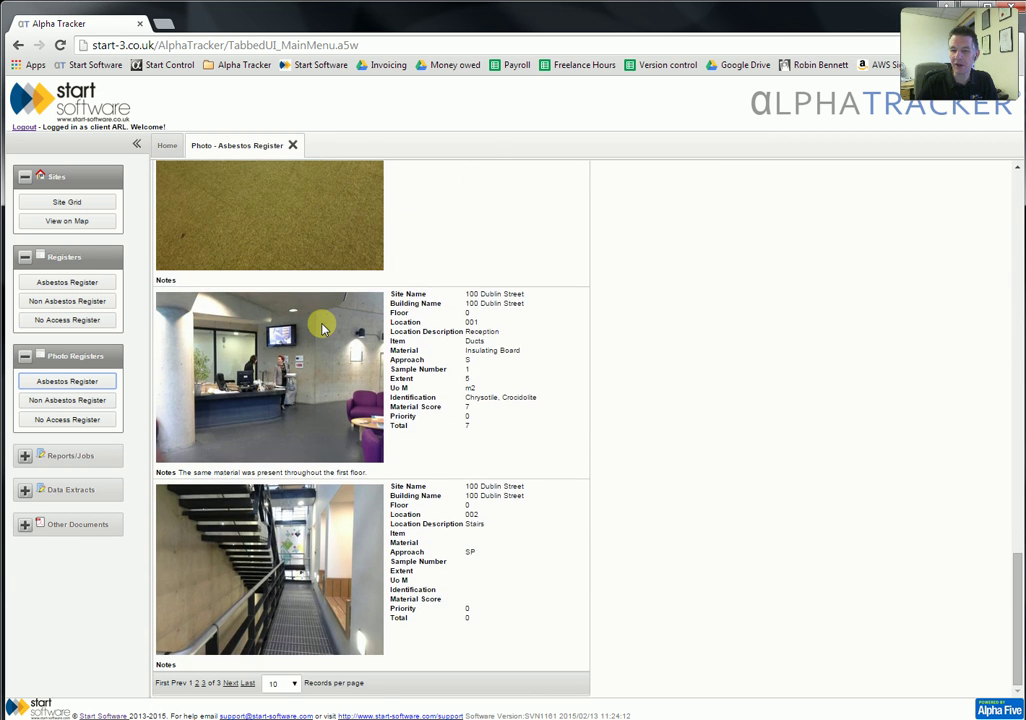
scroll(322, 328, "up", 3)
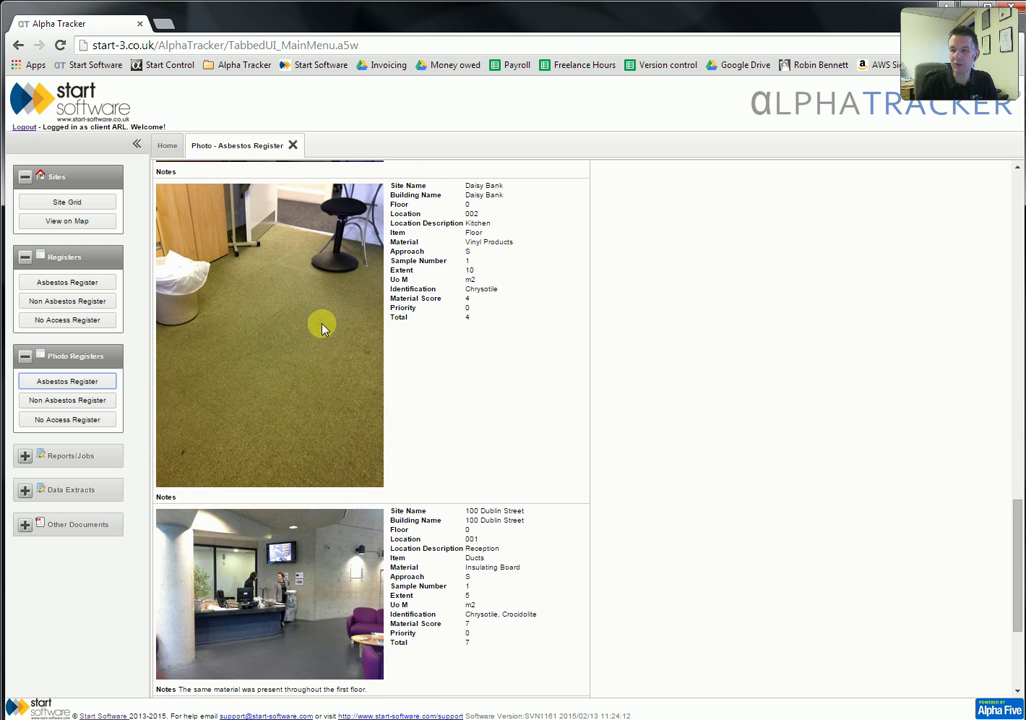
scroll(322, 328, "up", 1)
scroll(322, 328, "down", 2)
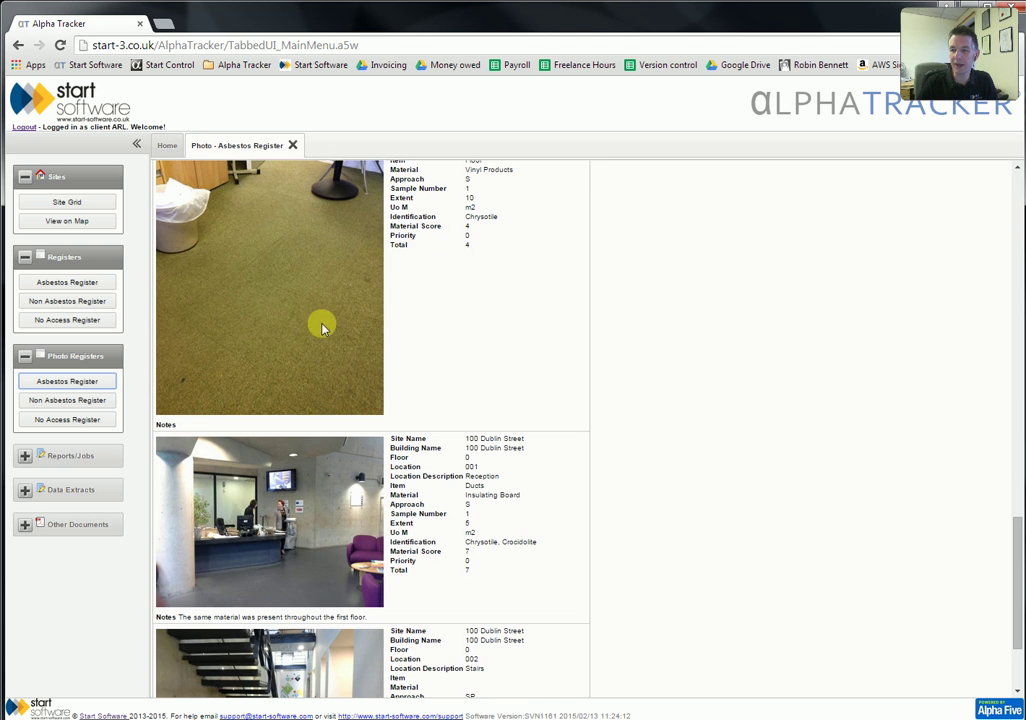
left_click(294, 147)
left_click(95, 461)
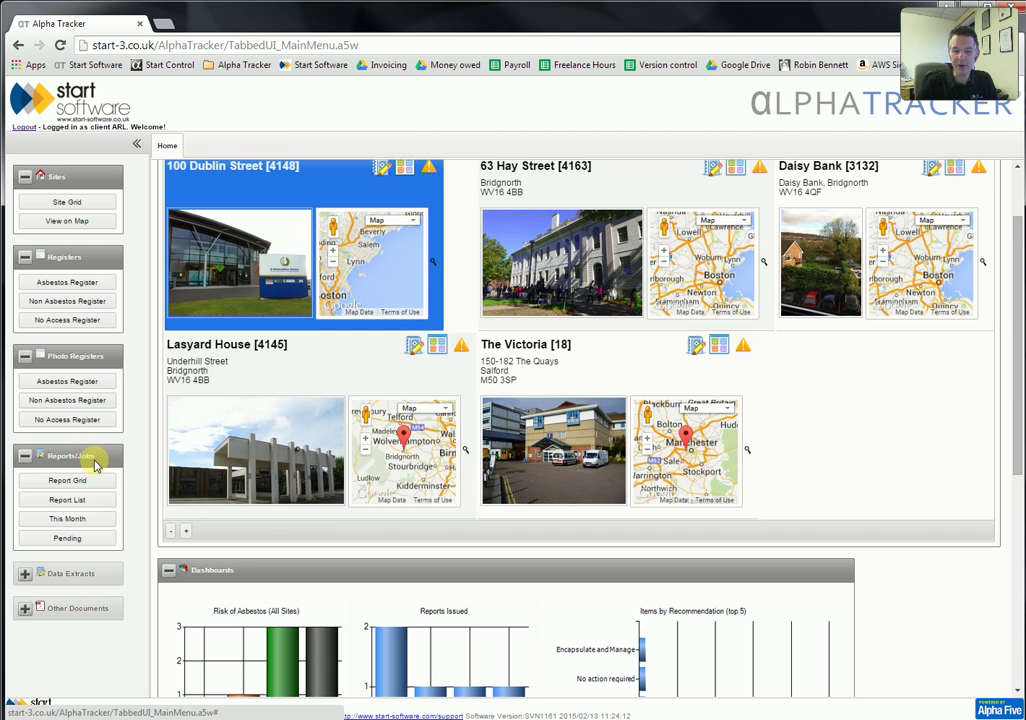
- Open the Report Grid and the Report List of five asbestos survey reports
left_click(68, 481)
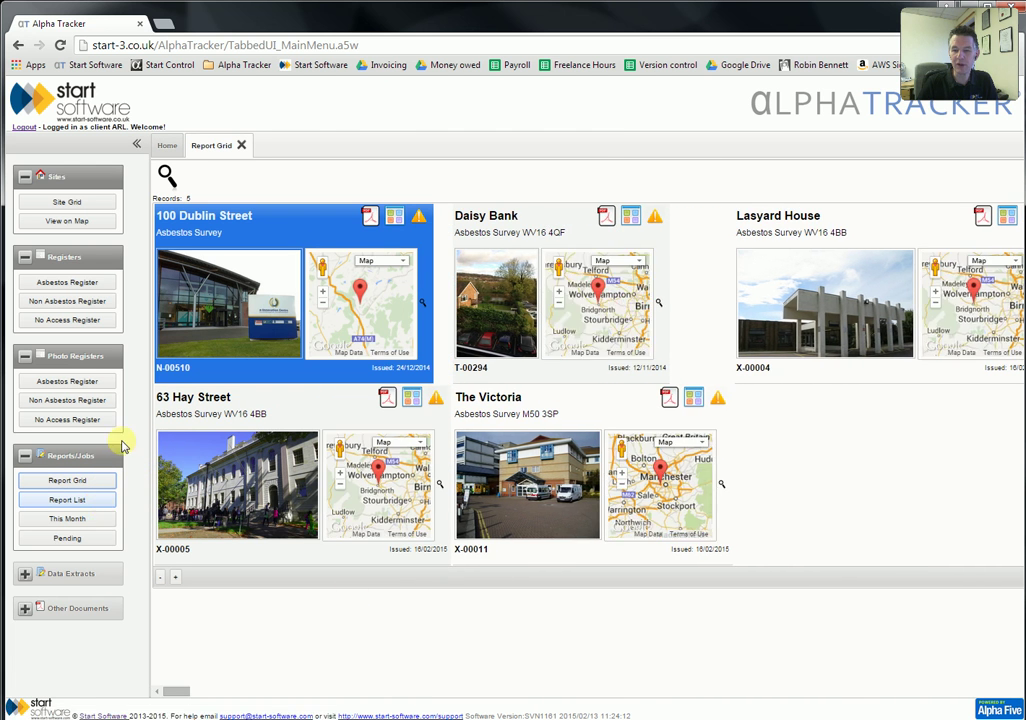
left_click(67, 499)
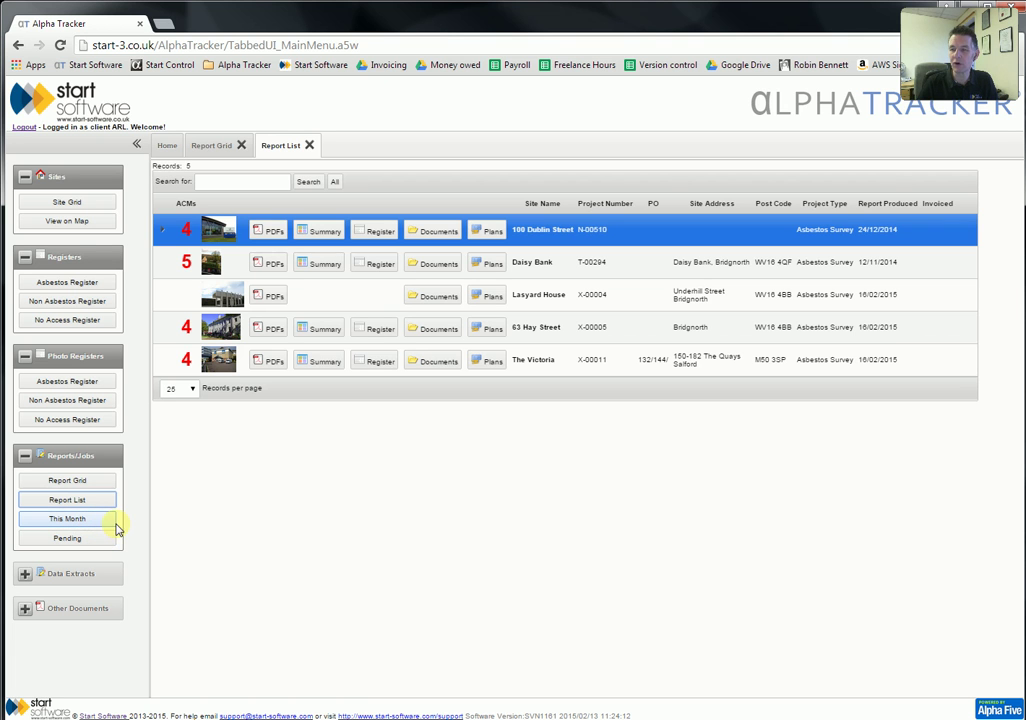
- Run the All asbestos containing materials extract from Data Extracts > Management Info
left_click(101, 576)
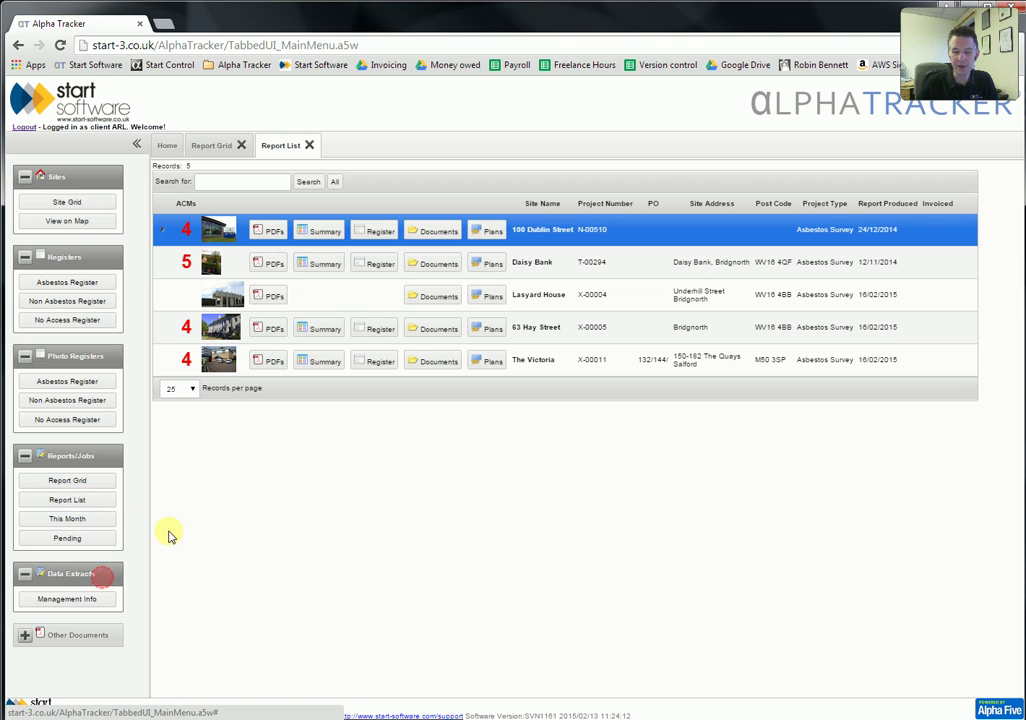
left_click(100, 599)
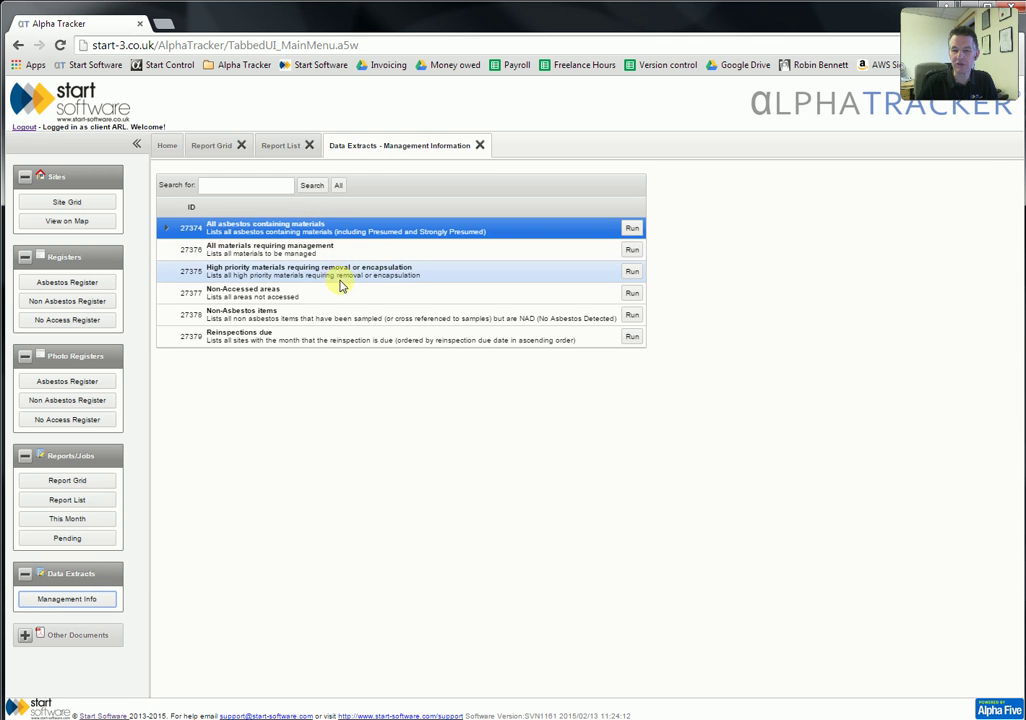
left_click(632, 228)
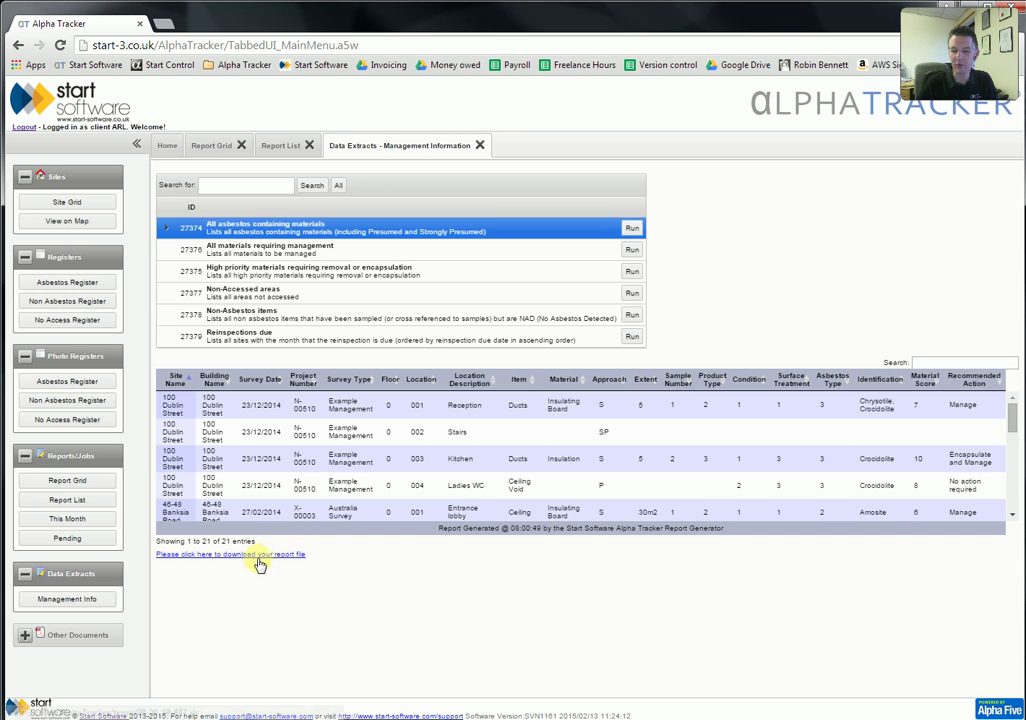
- Search the extract results for 'ducts', narrowing them to 4 of 21 entries
left_click_drag(1012, 418, 998, 389)
left_click(960, 362)
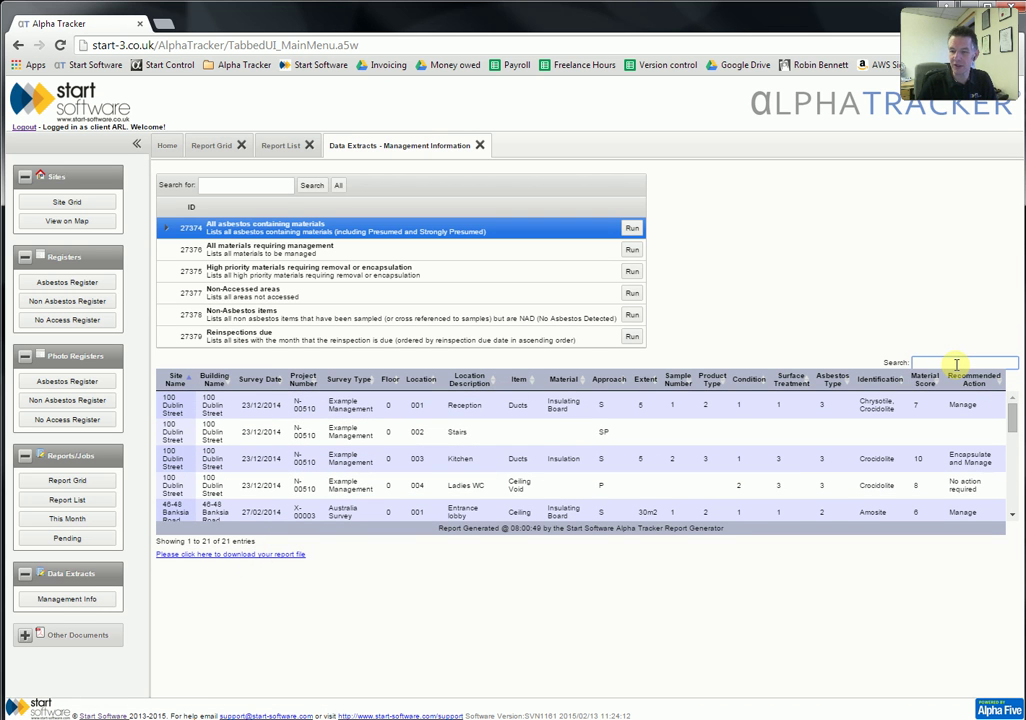
type("ducts")
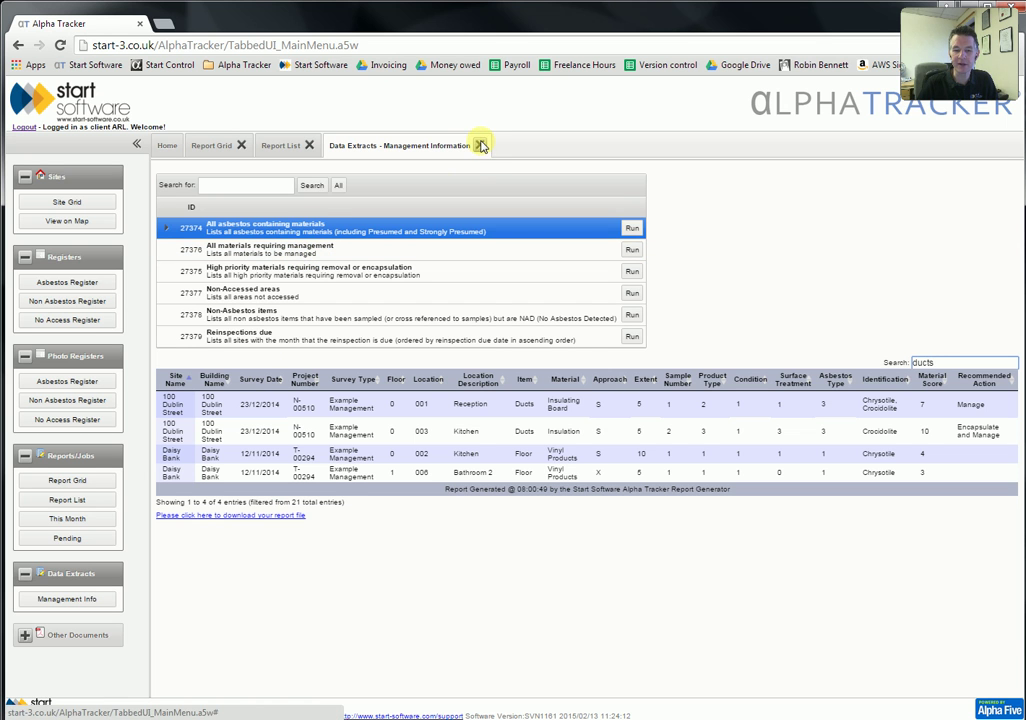
- Open the Policies/Procedures, Training and Contractors document libraries, then close Contractors
left_click(25, 635)
scroll(137, 614, "down", 1)
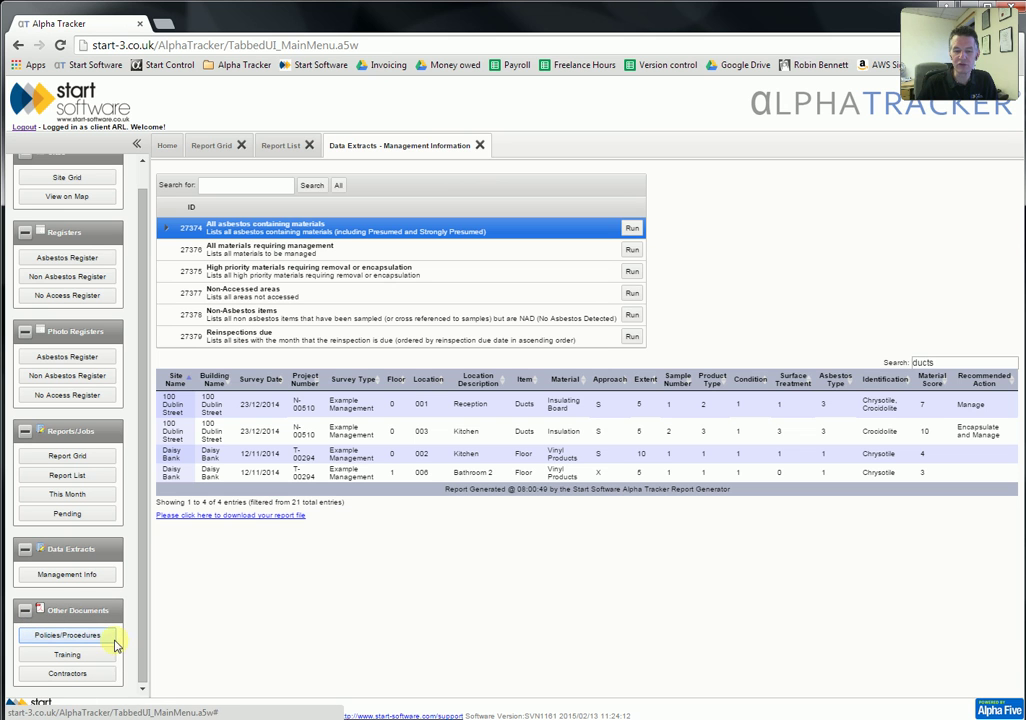
left_click(80, 634)
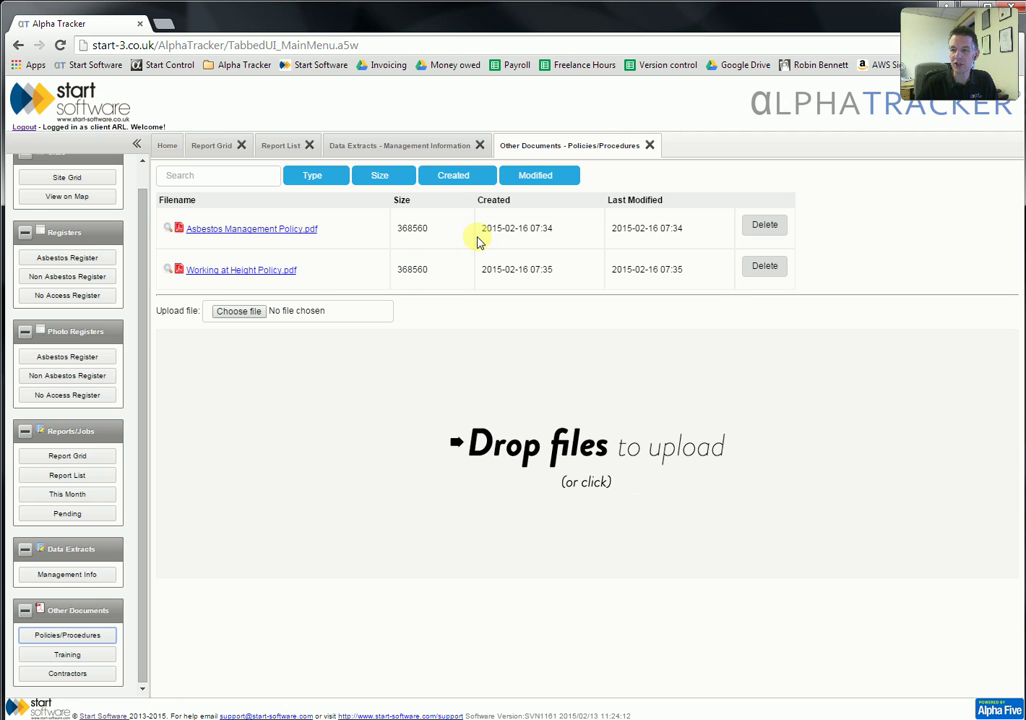
left_click(67, 654)
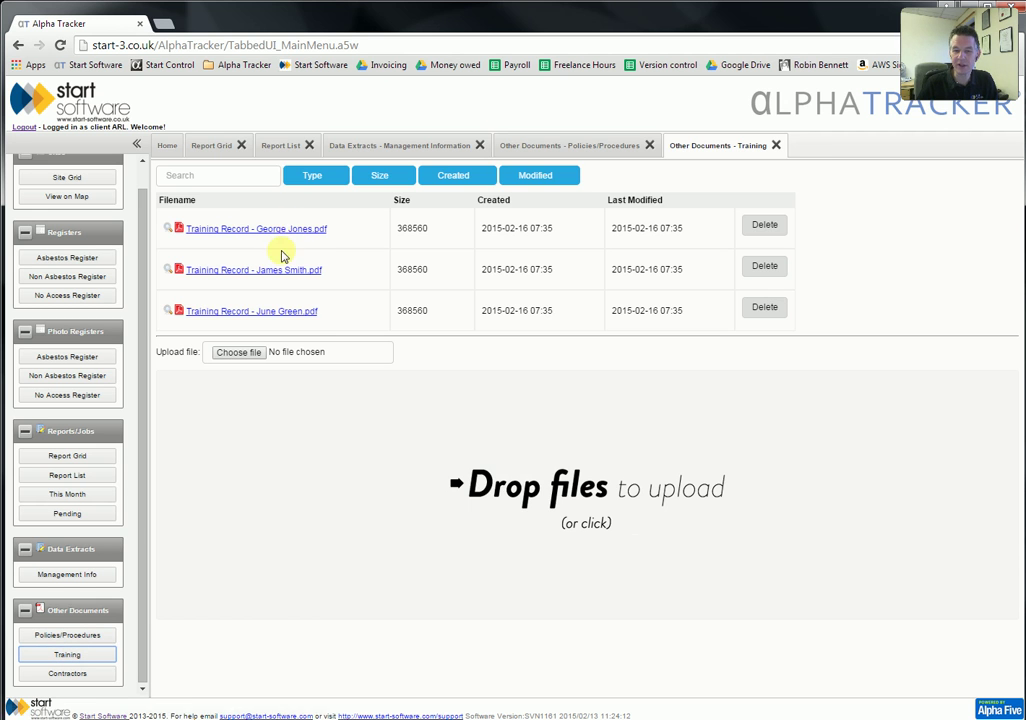
left_click(96, 674)
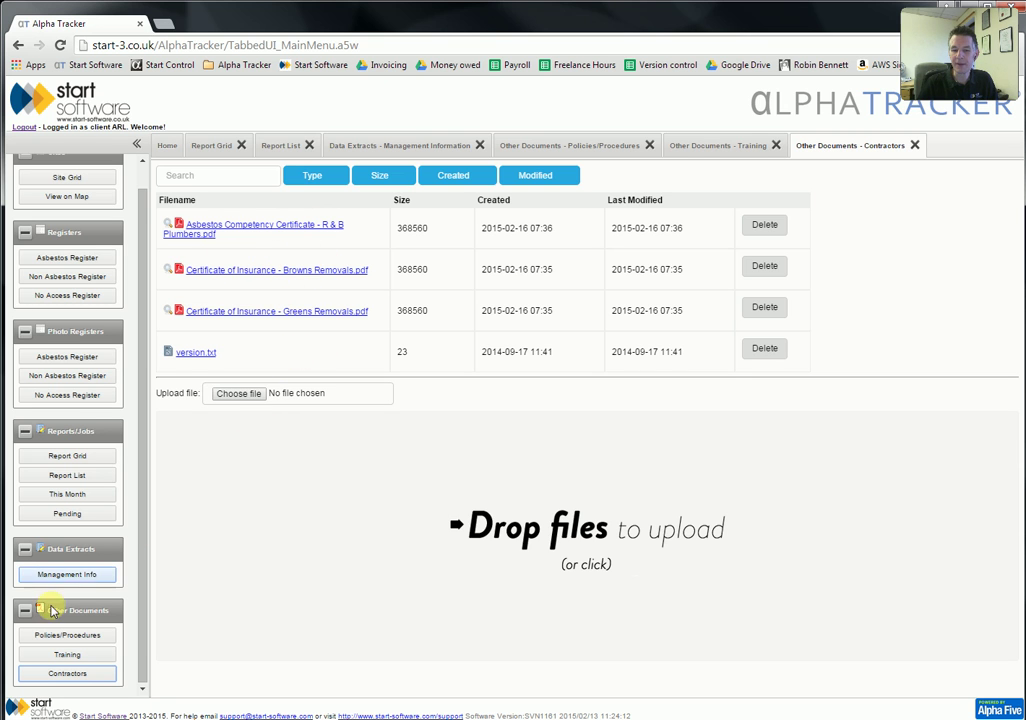
left_click(915, 146)
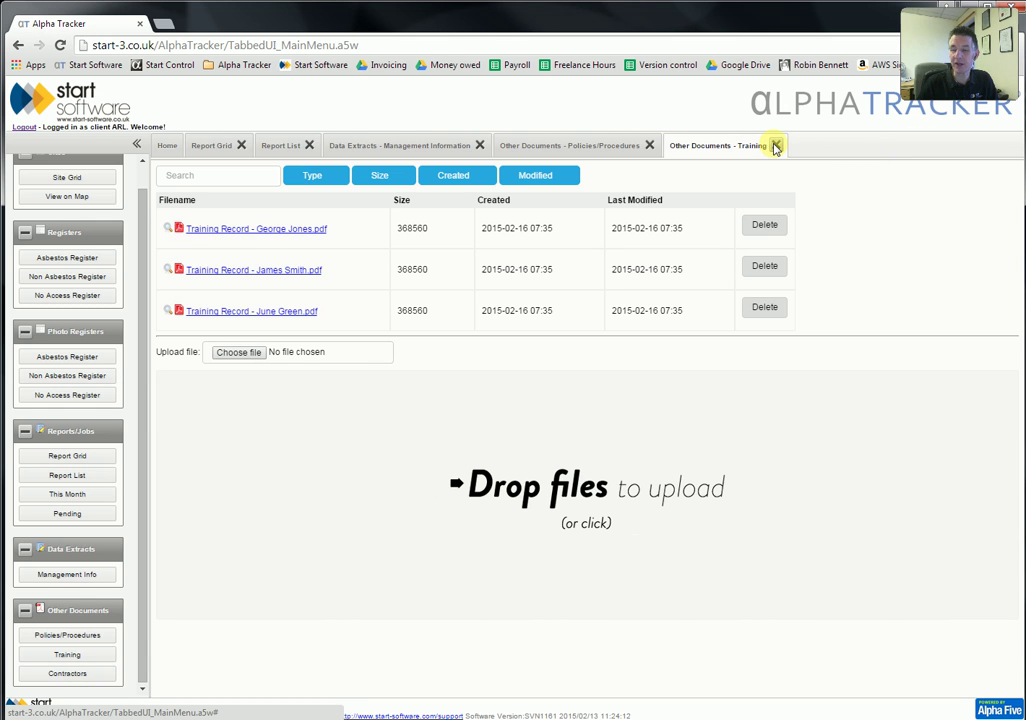
- Close the Training, Policies and Procedures, MI Extracts, Issued Reports and Report Grid tabs
left_click(775, 146)
left_click(650, 146)
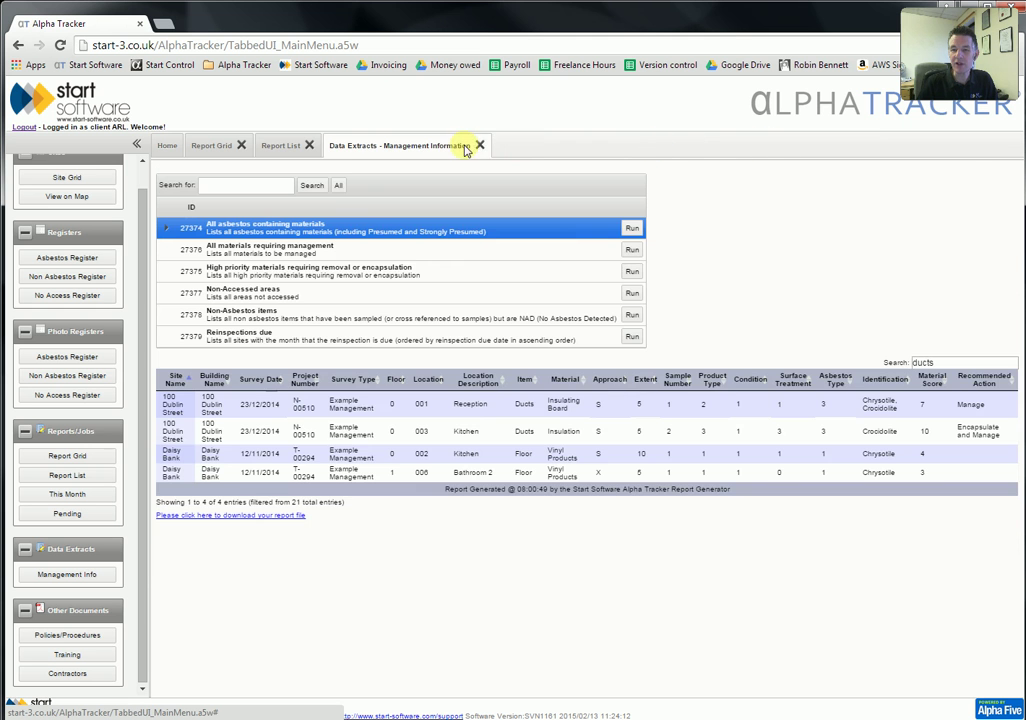
left_click(480, 145)
left_click(309, 146)
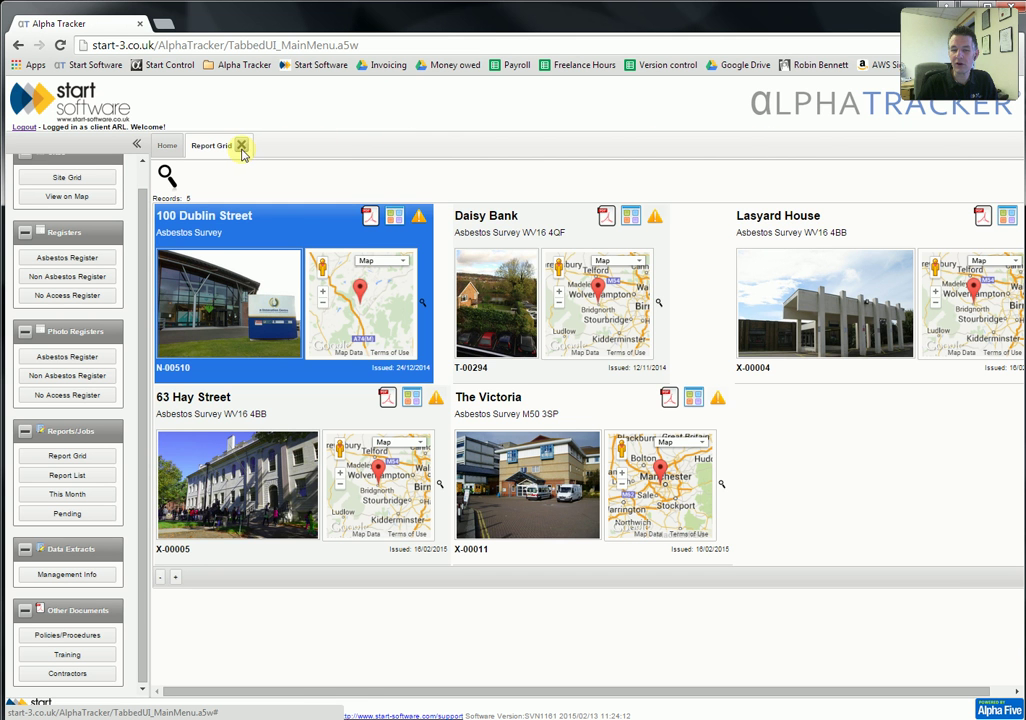
left_click(243, 152)
- Expand the Site Map panel on the Home page to show all sites
scroll(140, 560, "up", 2)
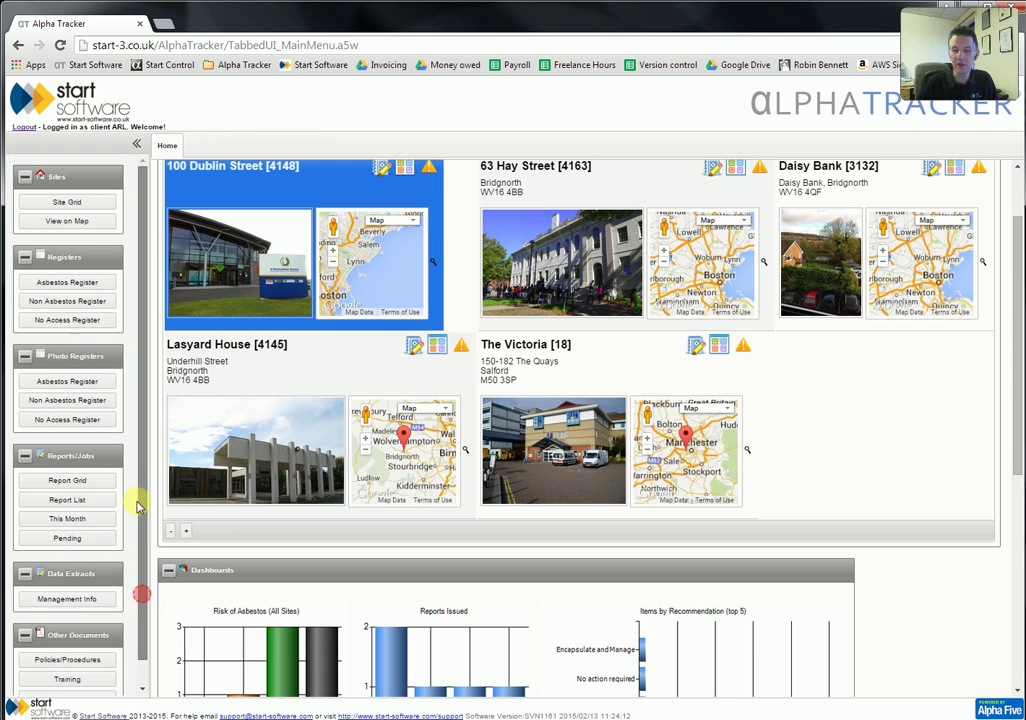
scroll(1015, 413, "up", 2)
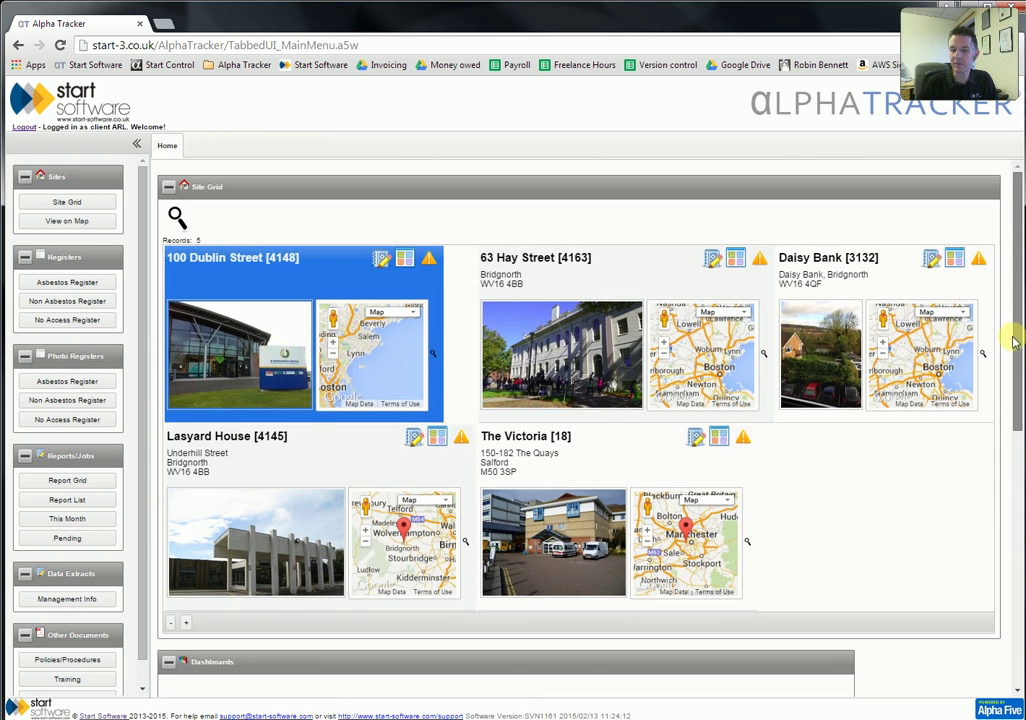
left_click_drag(1015, 383, 1020, 640)
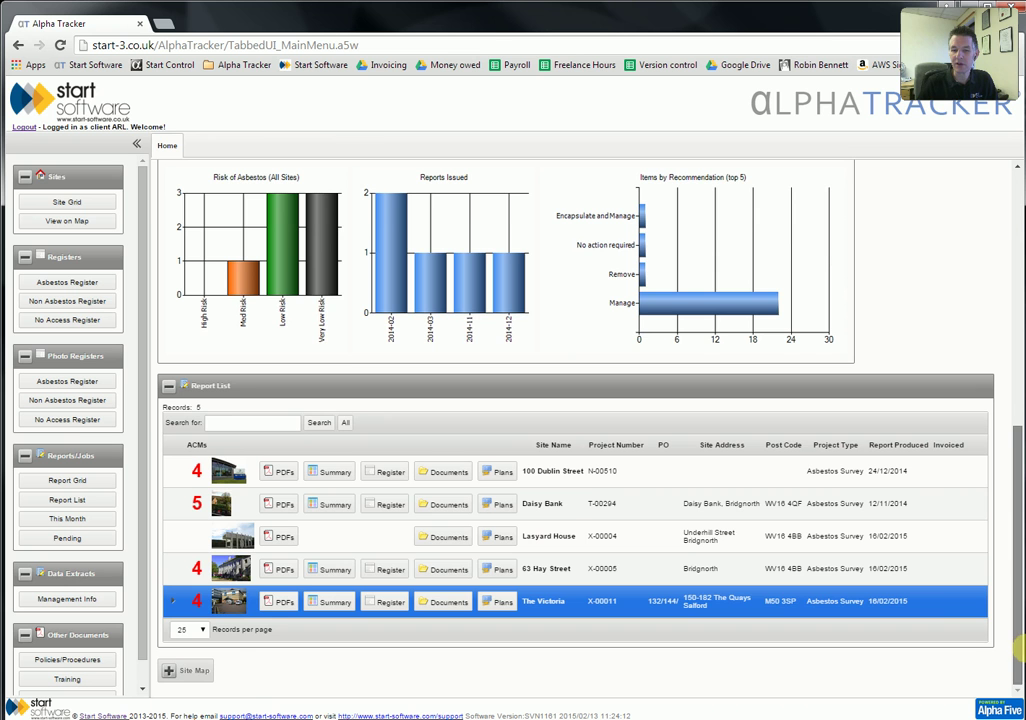
left_click(195, 668)
- Collapse the Site Map and Report List sections again
scroll(941, 618, "down", 1)
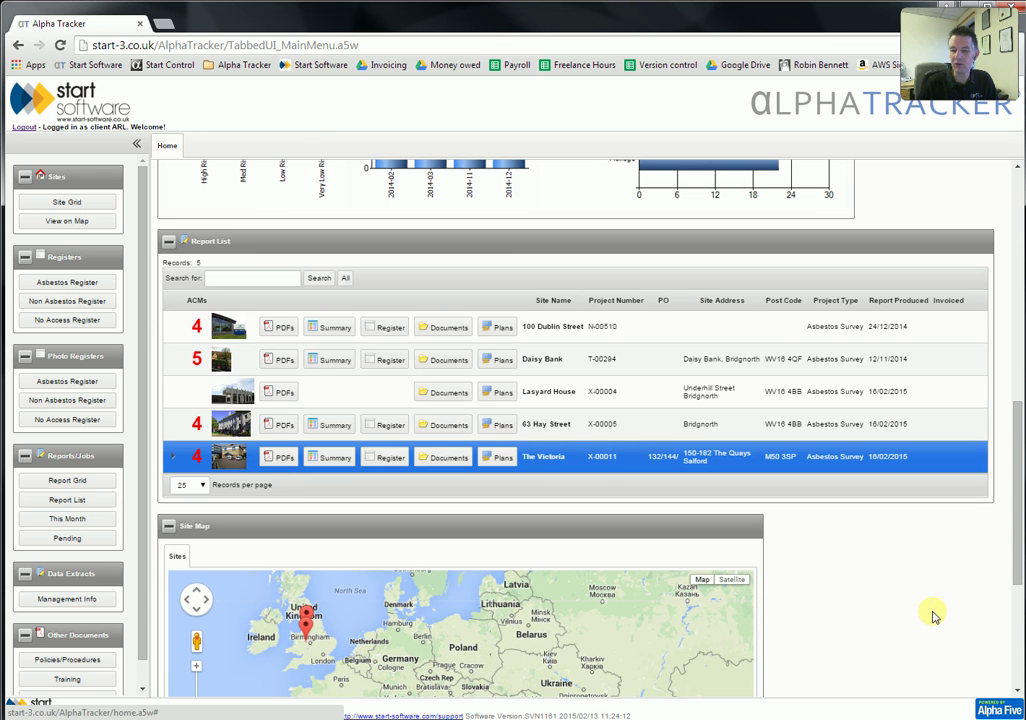
left_click_drag(1015, 534, 1016, 565)
left_click(173, 347)
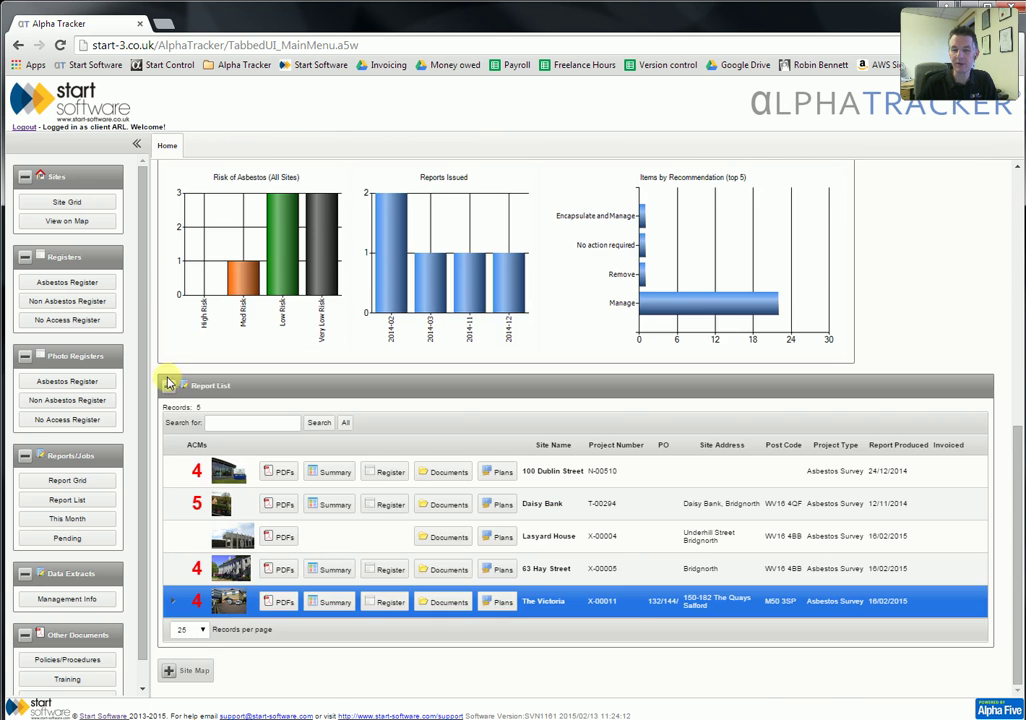
left_click(166, 382)
scroll(200, 355, "up", 2)
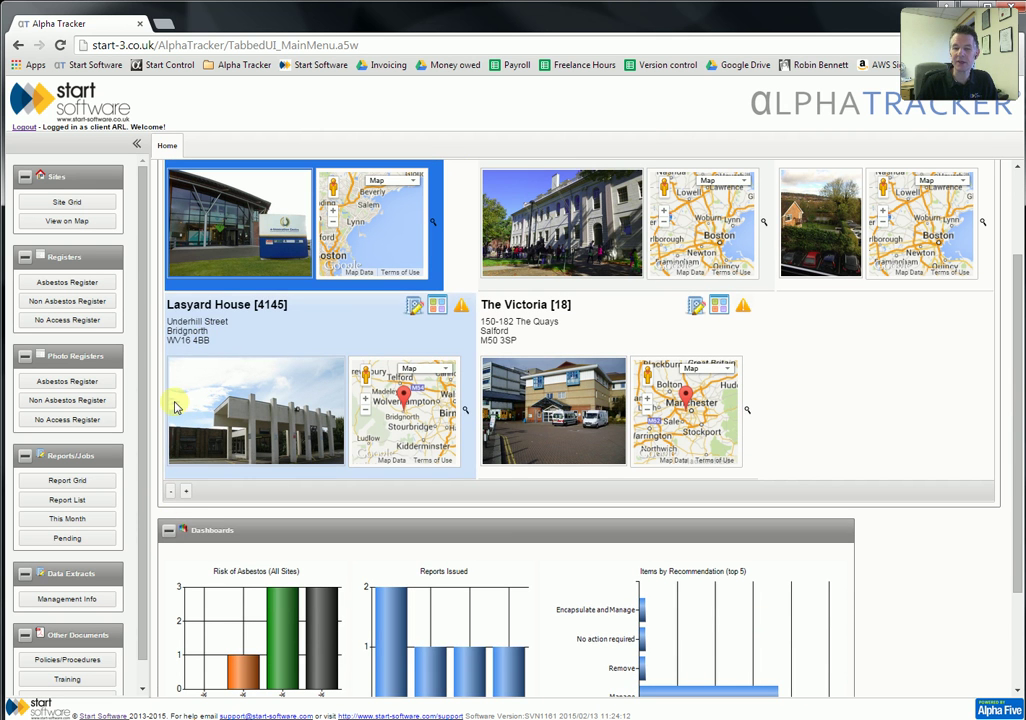